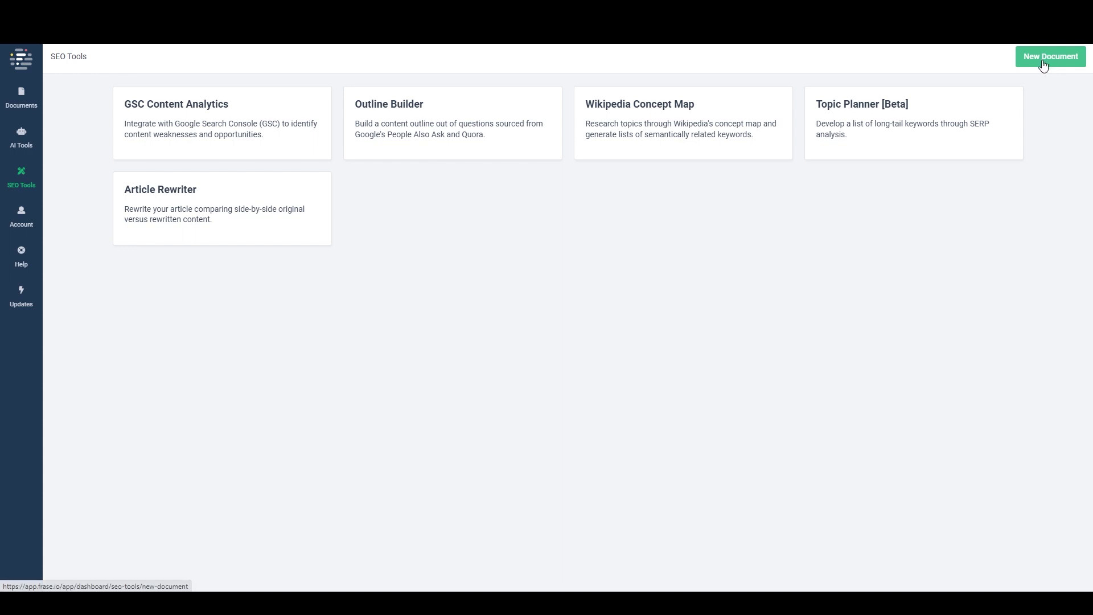
# In Outline Builder, search the seed keyword 'storage unit cost' with Canada as the target country.
pyautogui.click(406, 125)
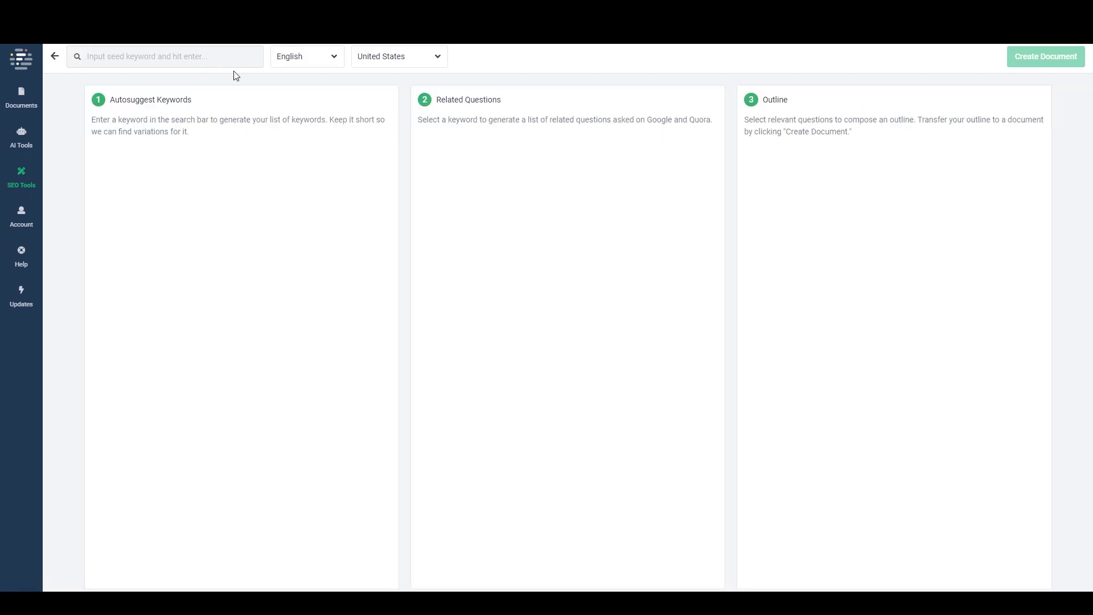
pyautogui.click(390, 59)
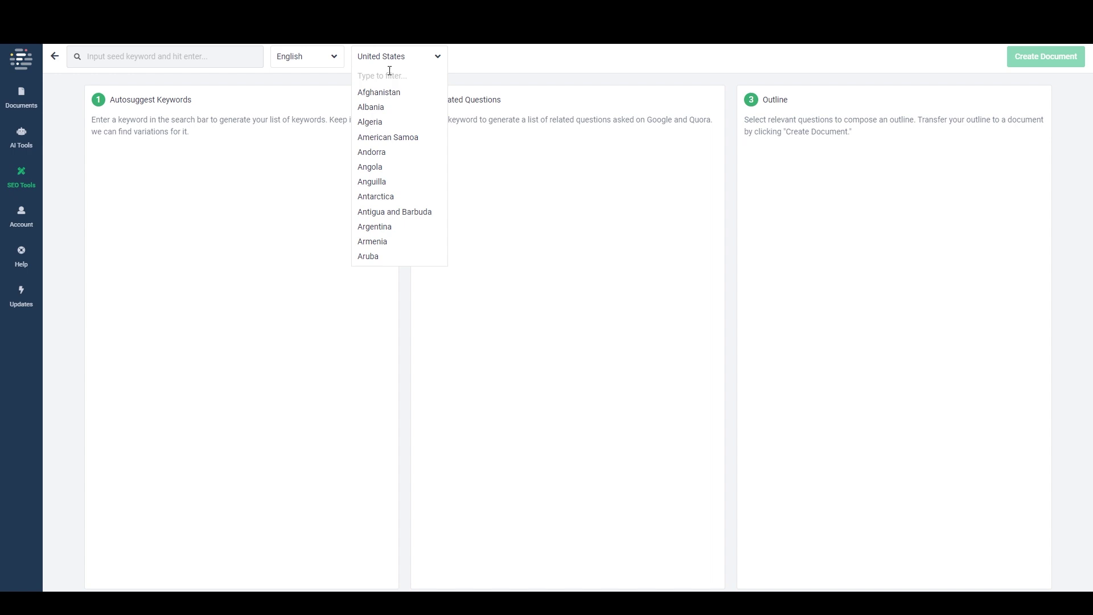
pyautogui.write('ca')
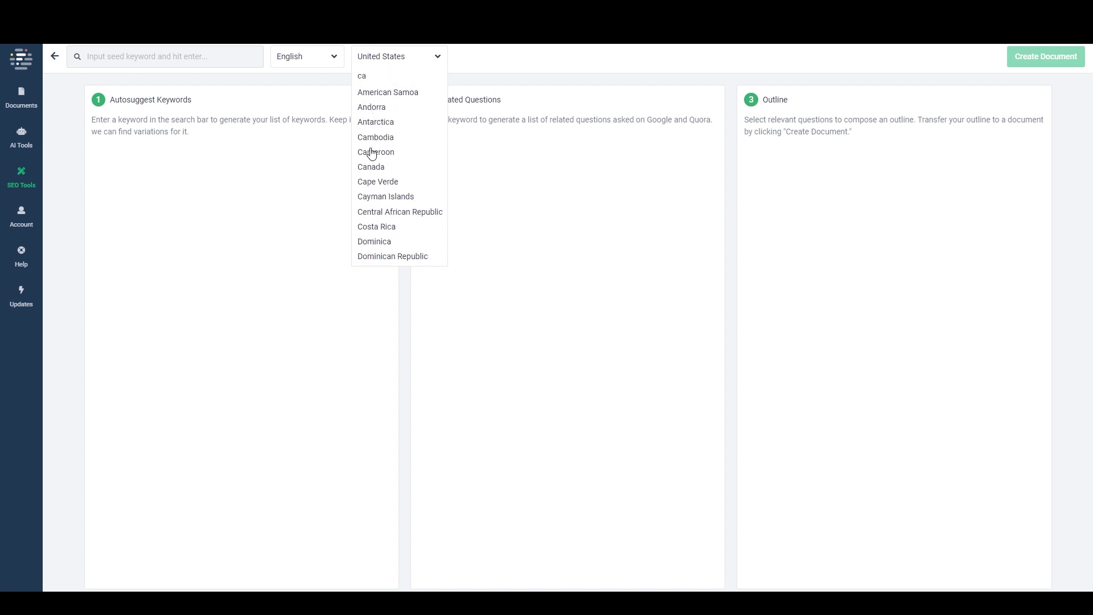
pyautogui.click(373, 167)
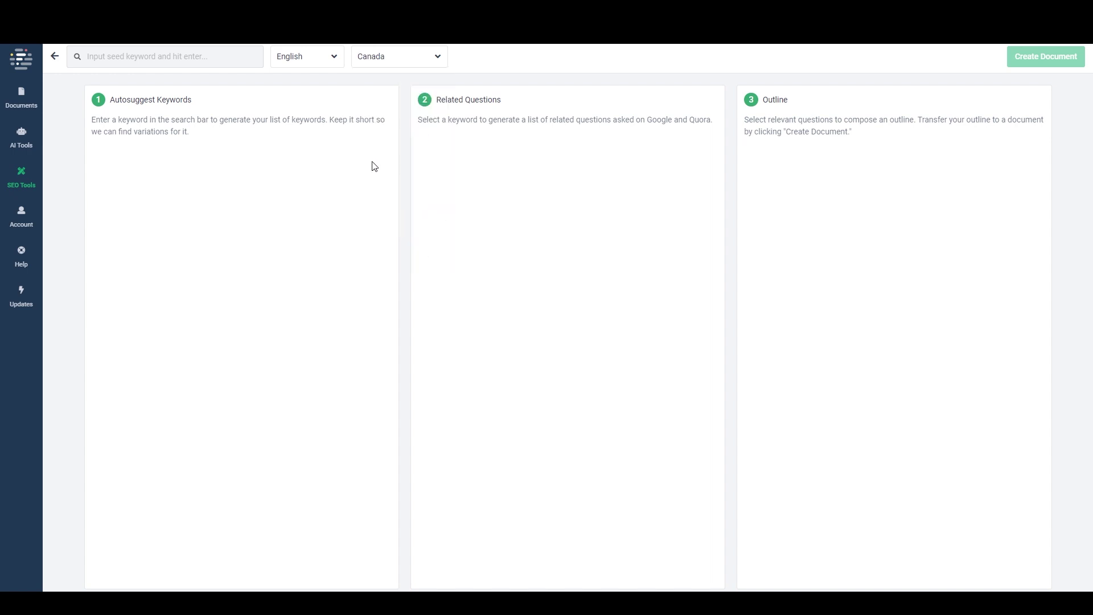
pyautogui.click(232, 56)
pyautogui.write('storage unit cost')
pyautogui.press('Return')
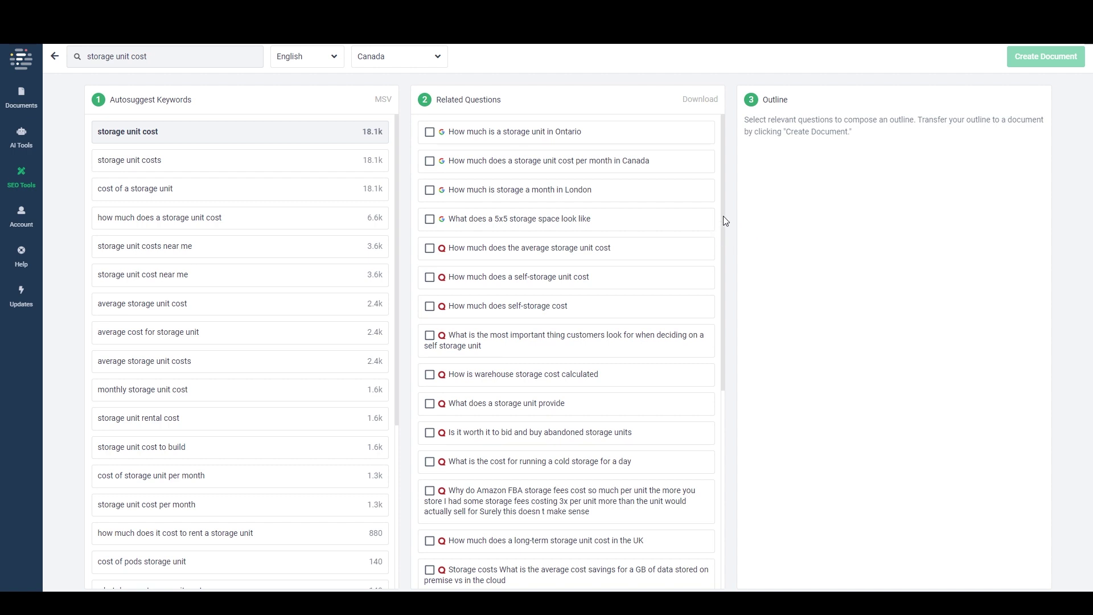
# Add the Ontario storage, Canada monthly cost and self-storage cost questions to the outline.
pyautogui.click(430, 132)
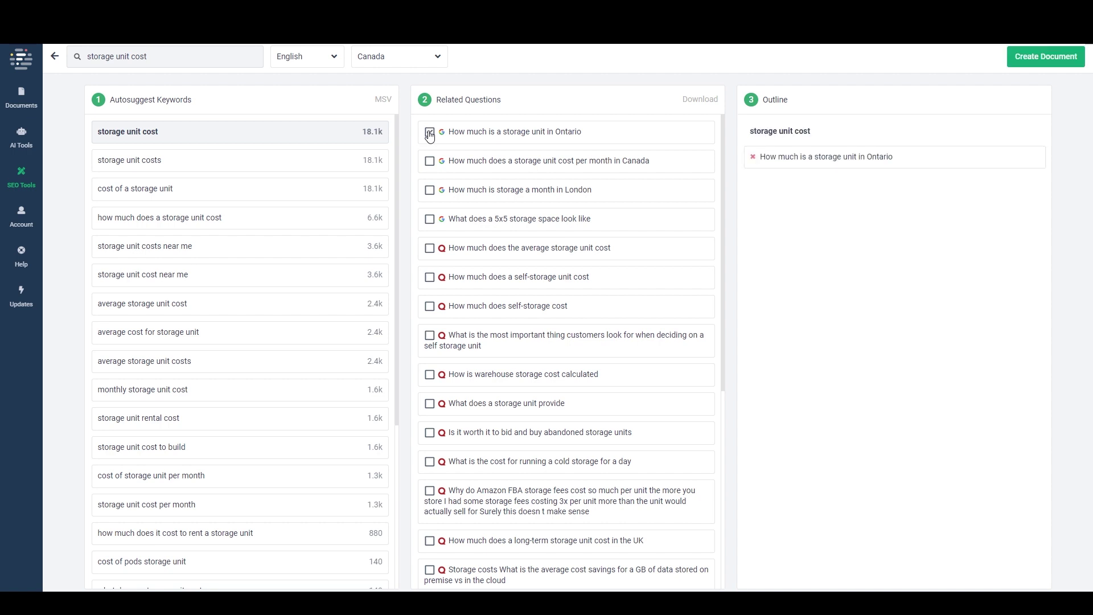
pyautogui.click(431, 163)
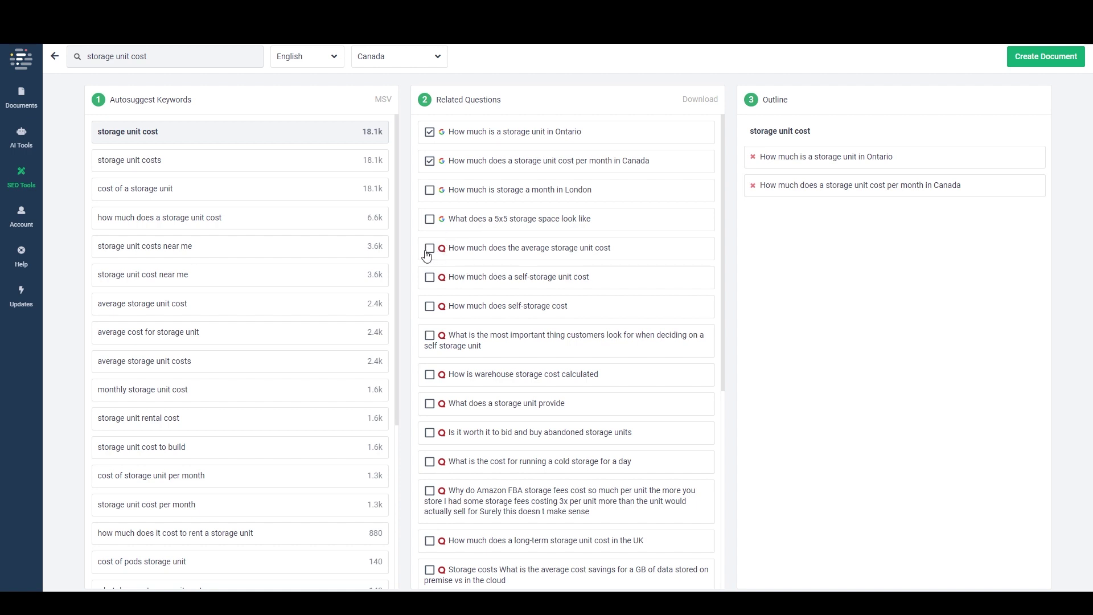
pyautogui.click(431, 307)
# Create the document from the outline, saving it to the AT folder.
pyautogui.click(1021, 62)
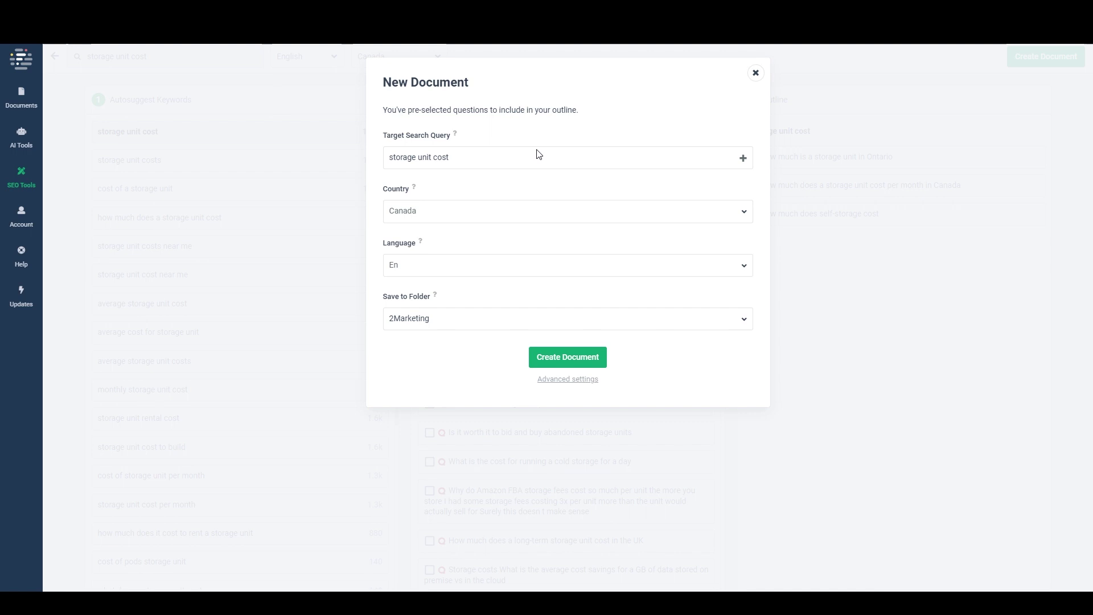
pyautogui.click(670, 328)
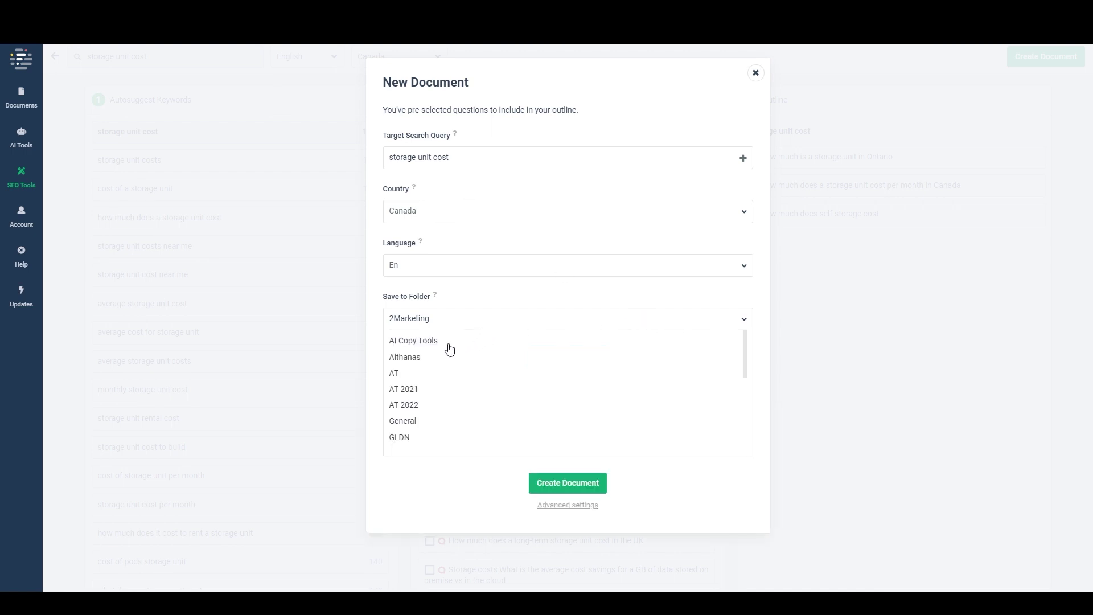
pyautogui.click(391, 375)
# Create the storage unit cost document and research its top Google results.
pyautogui.click(548, 357)
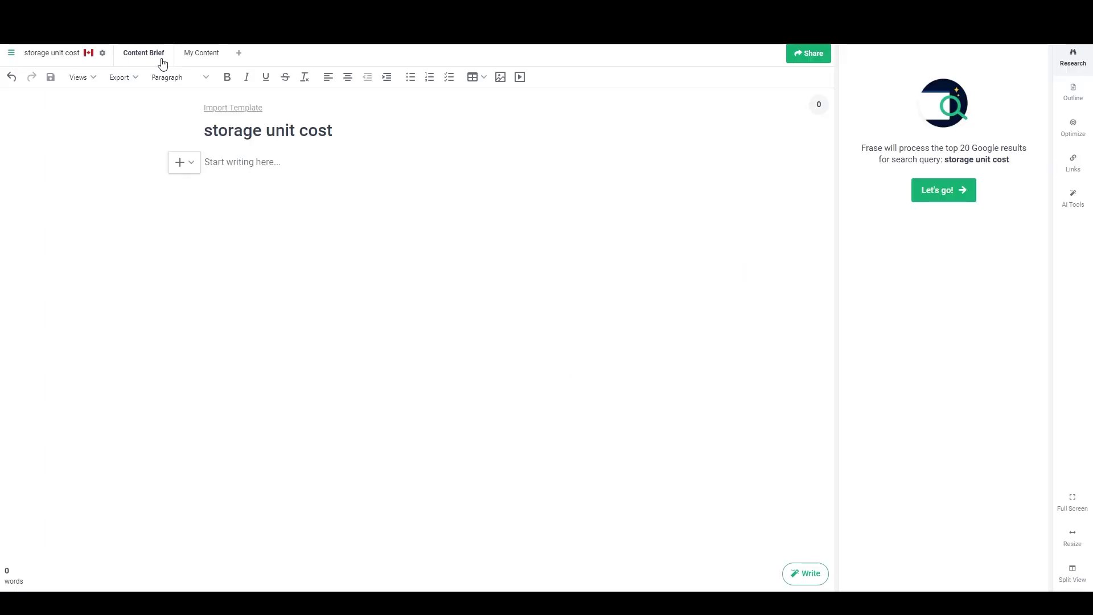
pyautogui.click(931, 193)
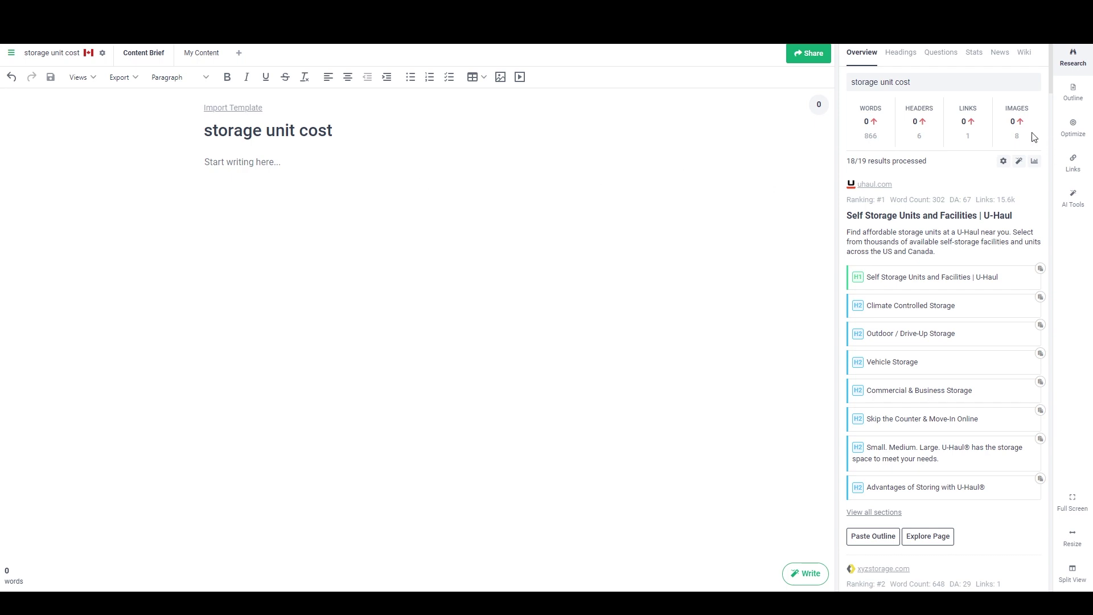
pyautogui.click(1003, 163)
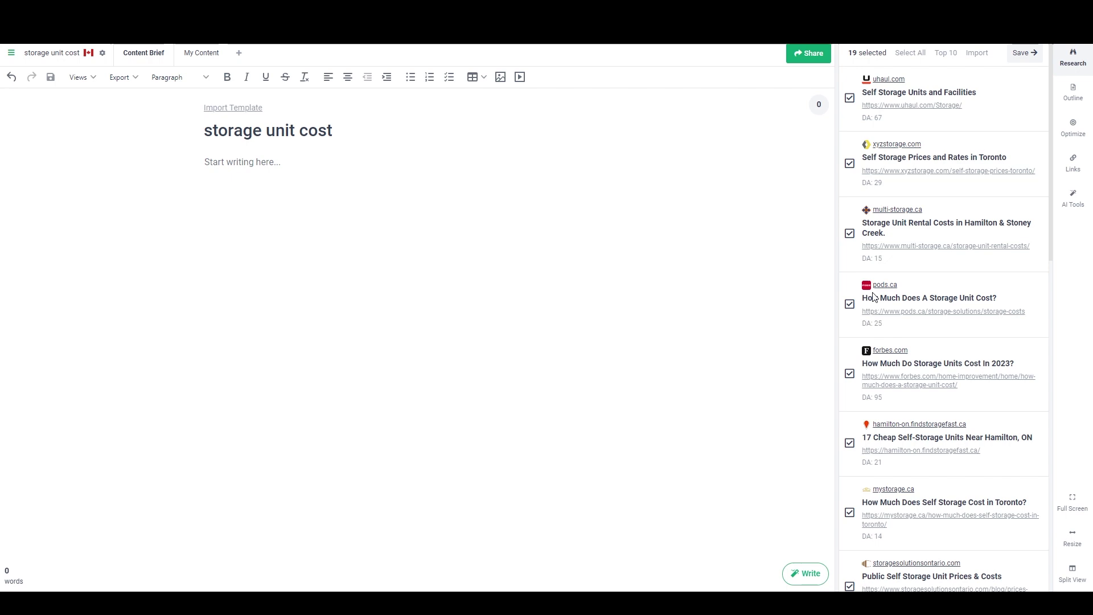
pyautogui.click(1022, 53)
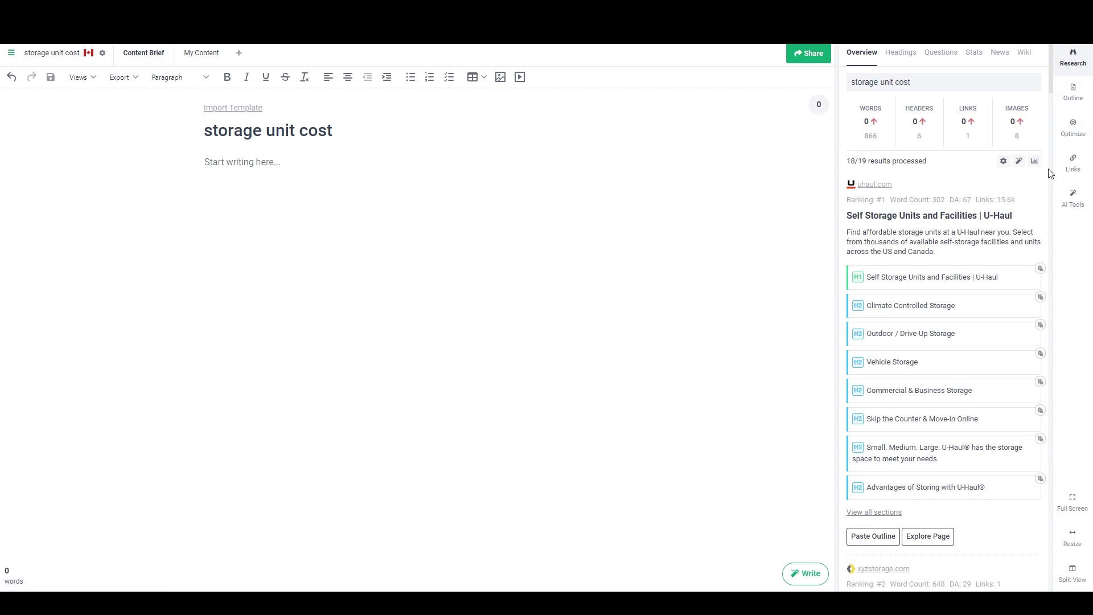
# Add the H1 'Average Storage Unit Cost in Canada 2023' at the top of the outline.
pyautogui.click(1073, 94)
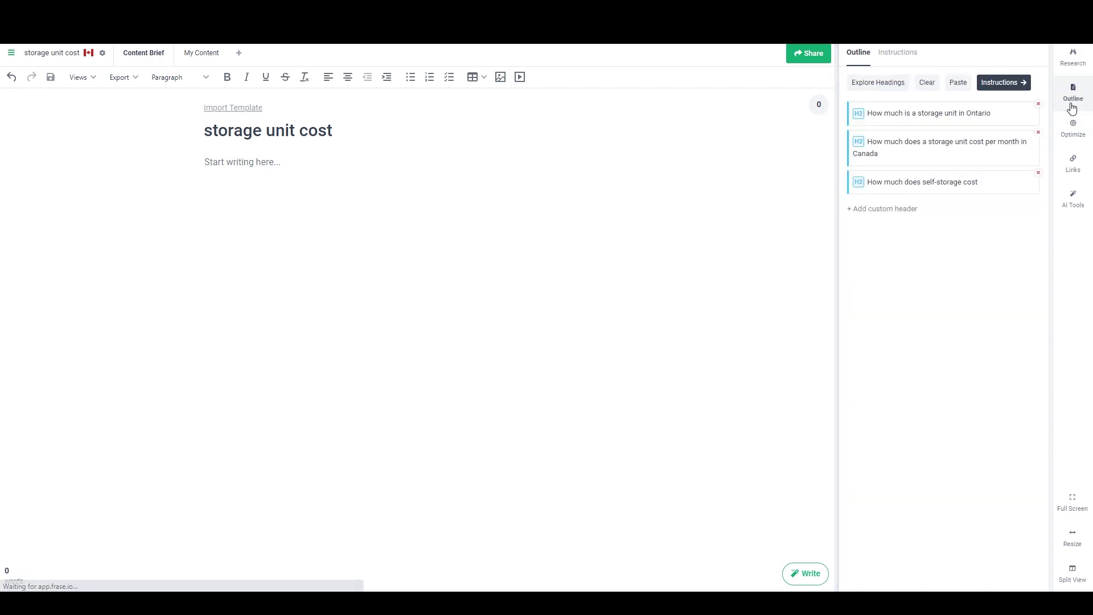
pyautogui.click(882, 213)
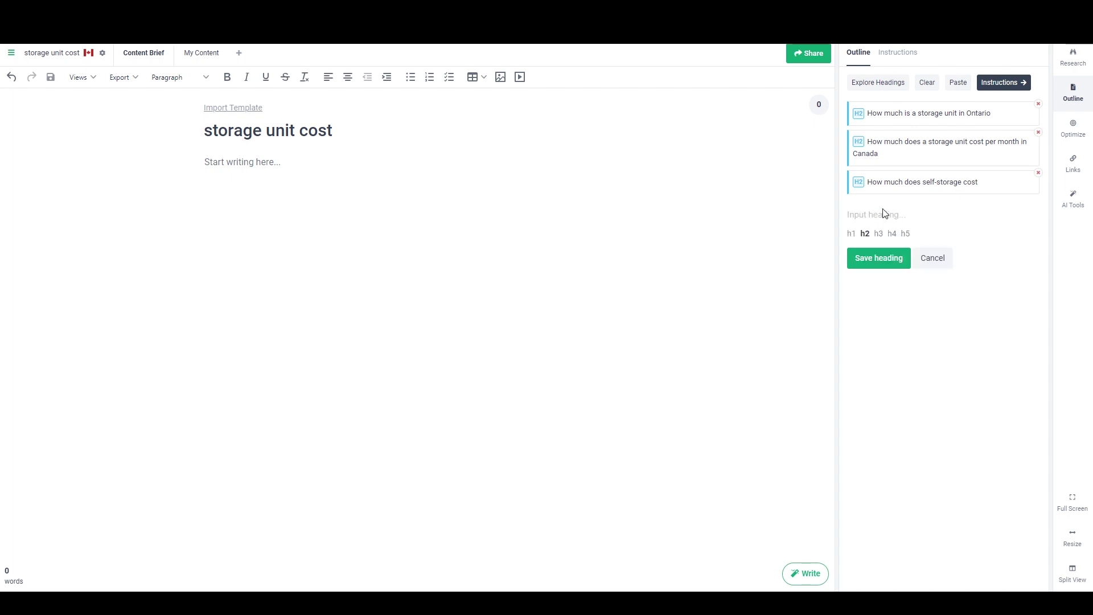
pyautogui.click(851, 234)
pyautogui.write('Av')
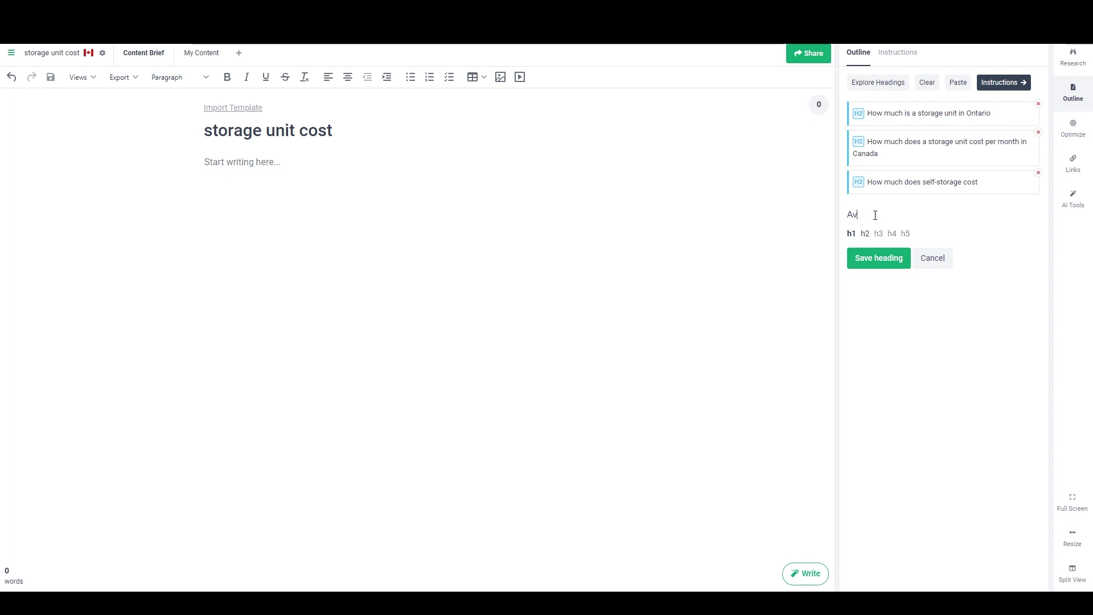
pyautogui.write('erage Storage Unit C')
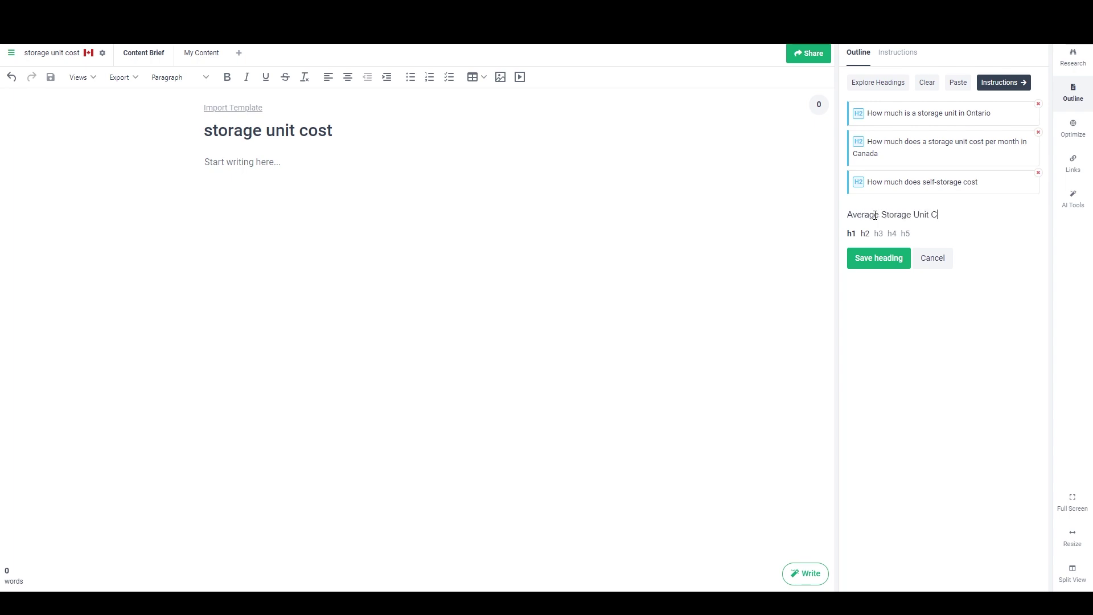
pyautogui.write('ost in Canada')
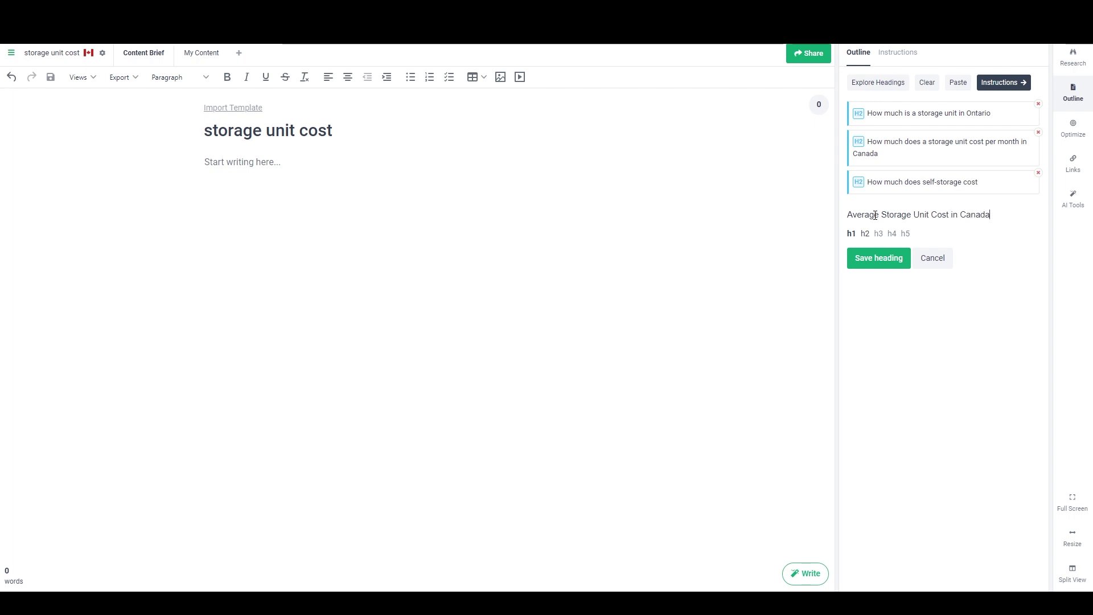
pyautogui.write(' 2023')
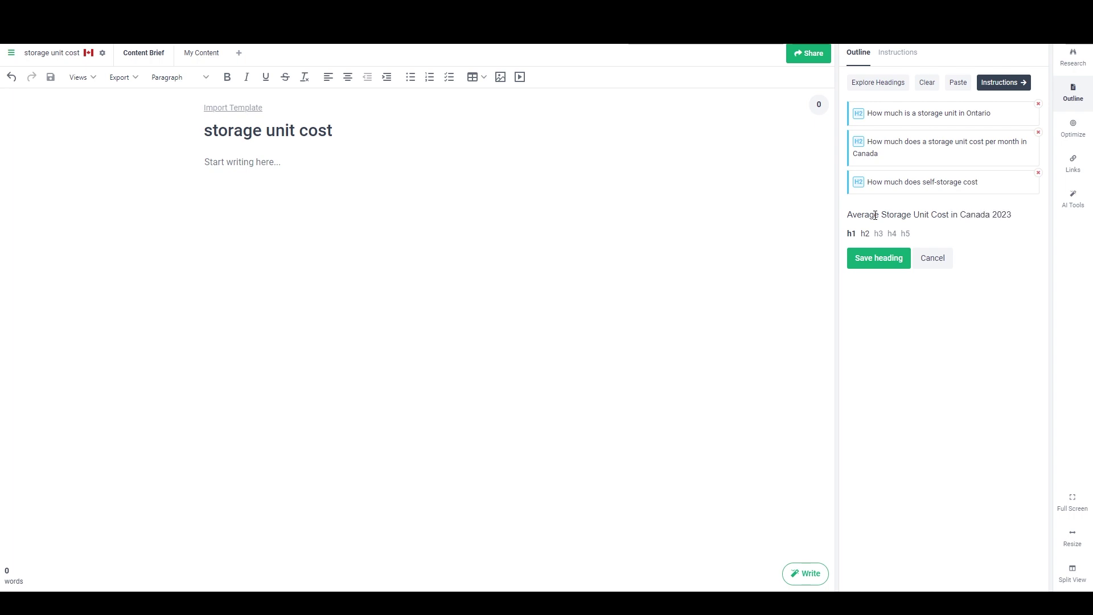
pyautogui.click(888, 258)
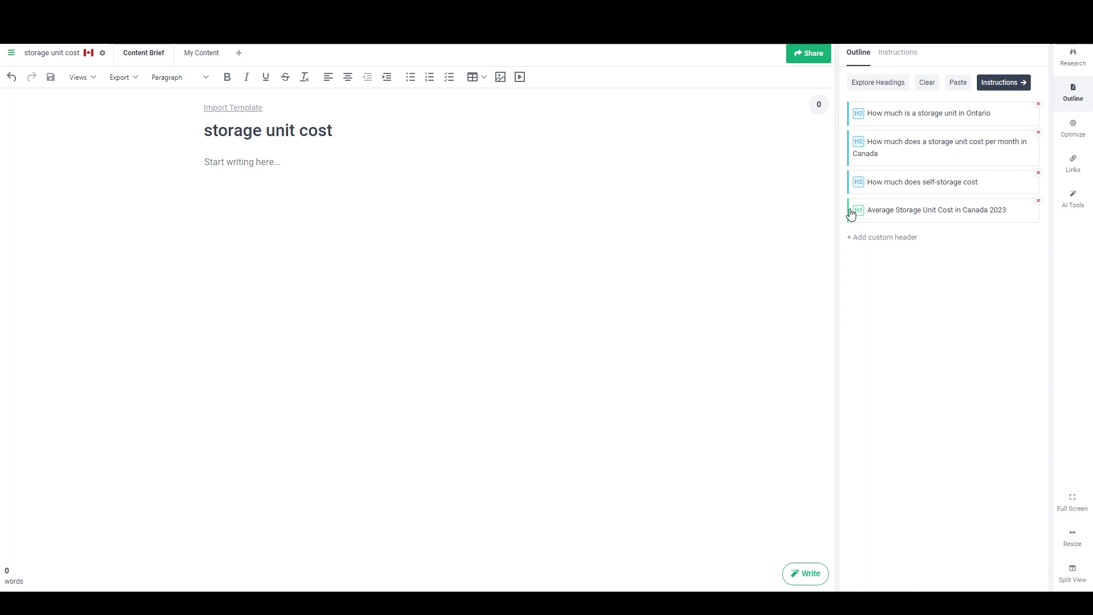
pyautogui.moveTo(958, 215); pyautogui.dragTo(951, 111)
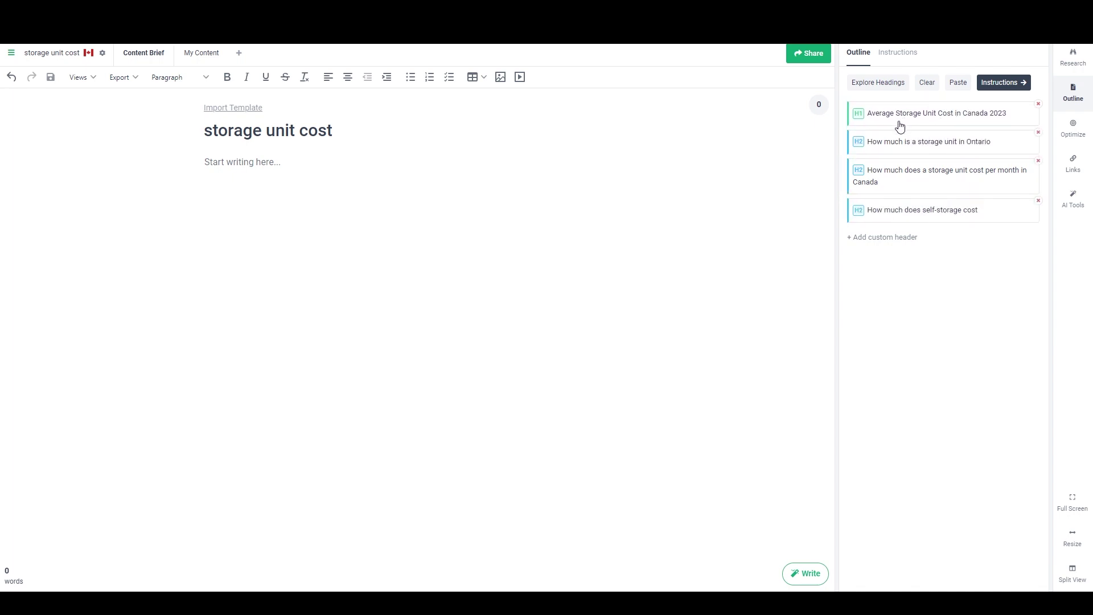
# Reword the Ontario question heading to 'Storage unit cost in Ontario'.
pyautogui.click(928, 143)
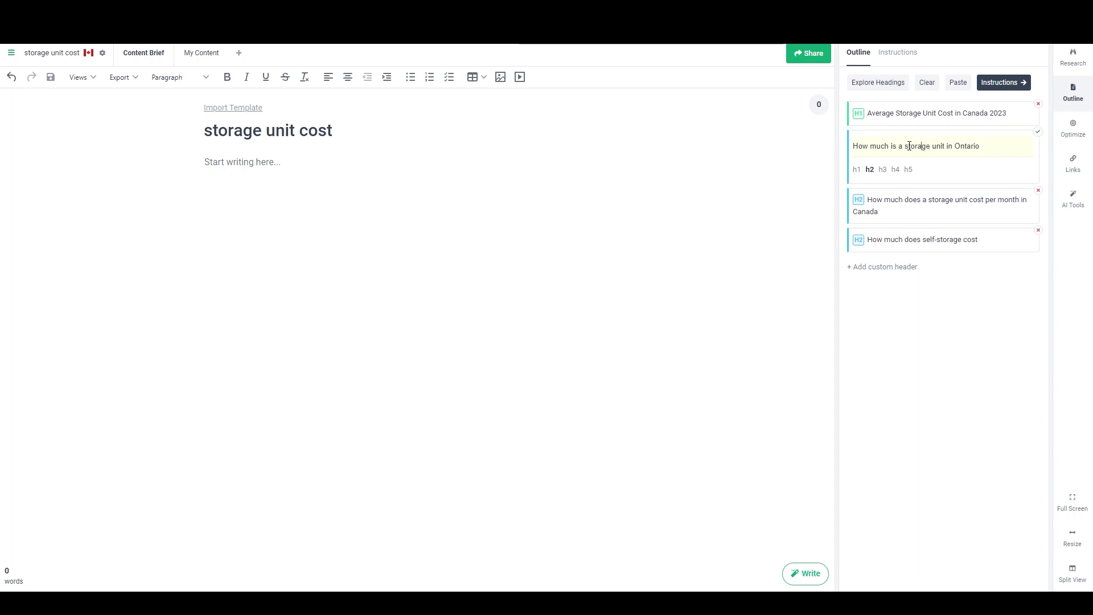
pyautogui.moveTo(905, 146); pyautogui.dragTo(846, 148)
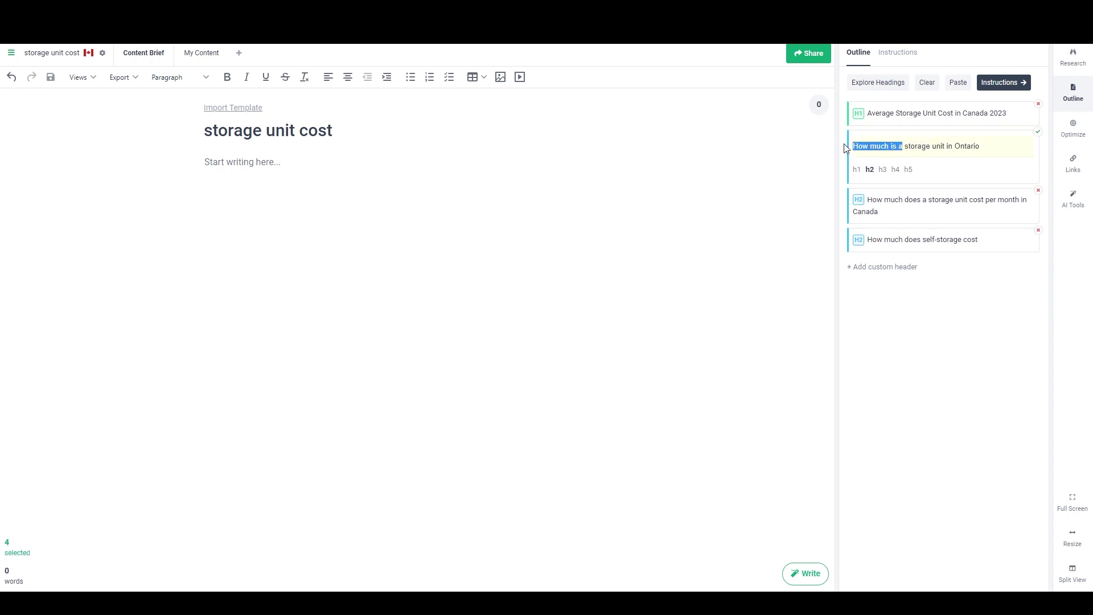
pyautogui.press('BackSpace')
pyautogui.press('Delete')
pyautogui.write('S')
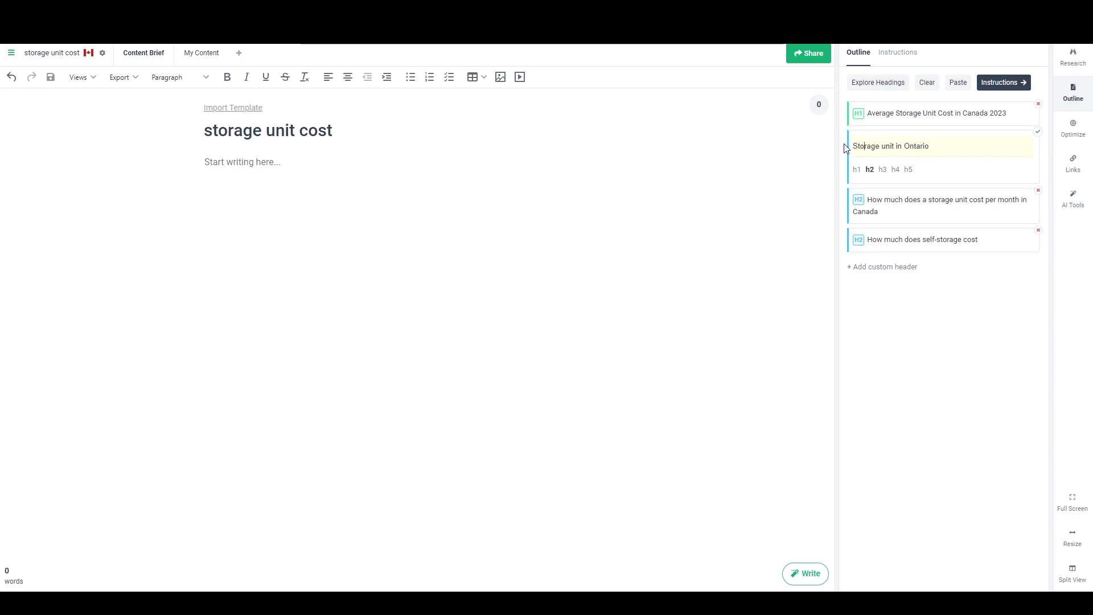
pyautogui.write(' cost')
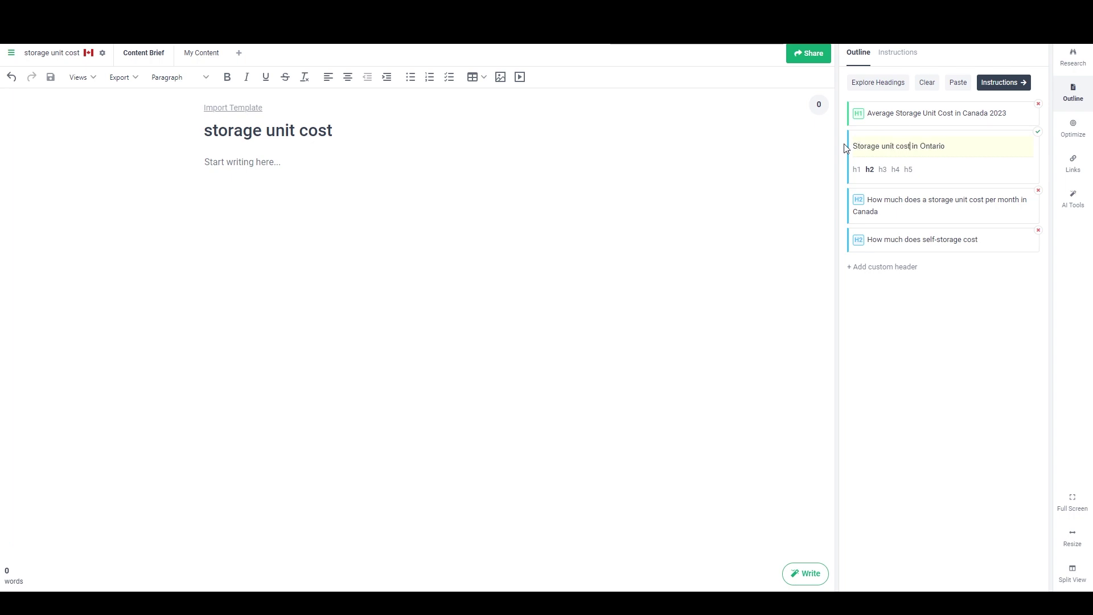
pyautogui.click(1037, 132)
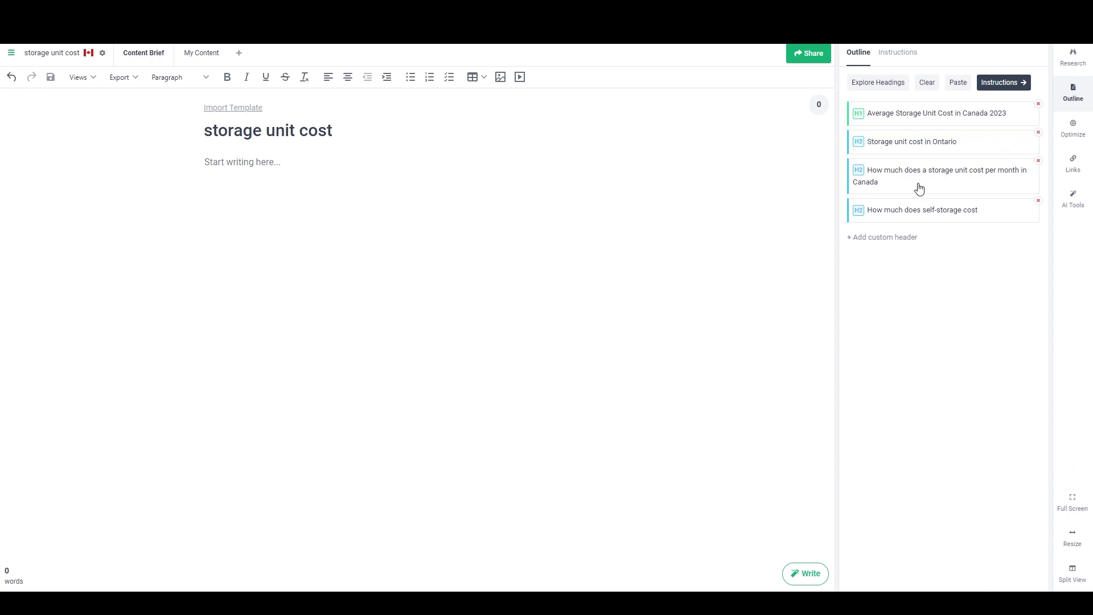
# Move the monthly cost and self-storage headings above Ontario, making self-storage cost an H3.
pyautogui.moveTo(919, 188); pyautogui.dragTo(916, 157)
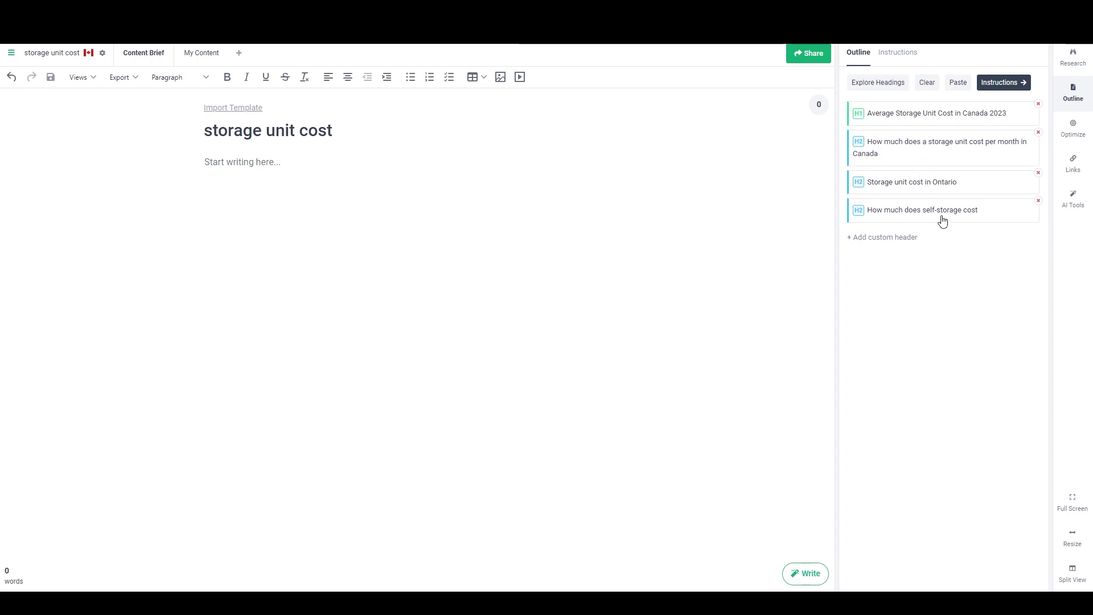
pyautogui.moveTo(942, 217); pyautogui.dragTo(941, 179)
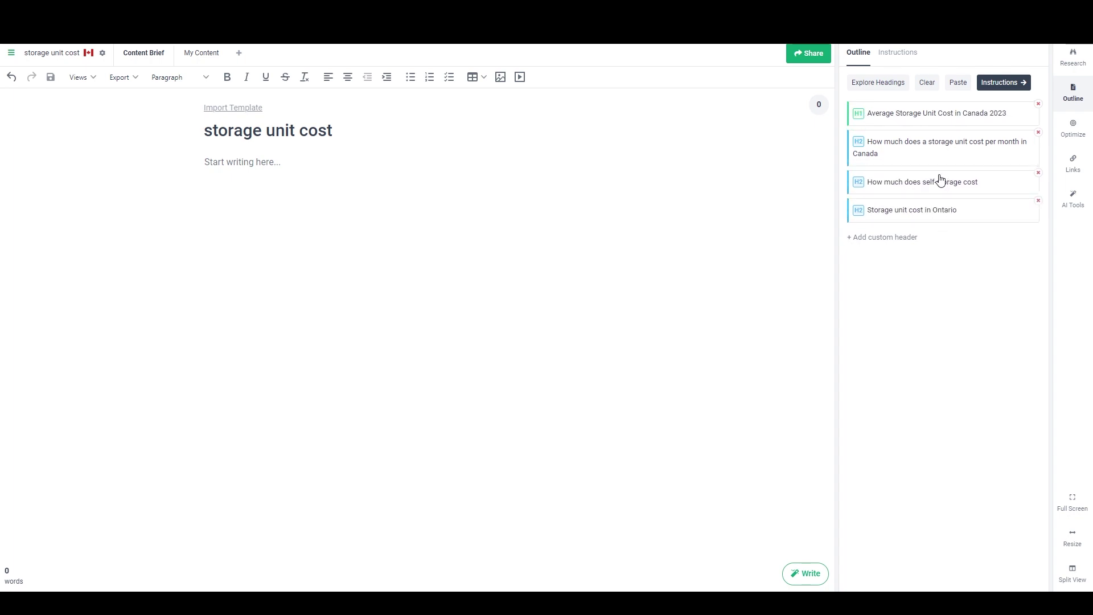
pyautogui.click(941, 179)
pyautogui.click(884, 211)
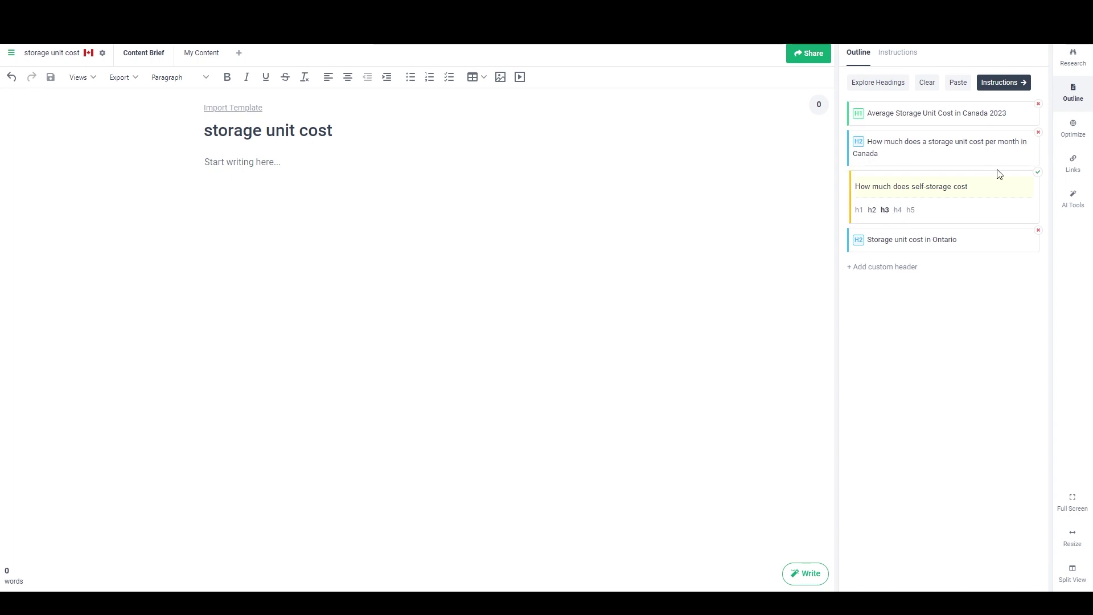
pyautogui.click(1038, 175)
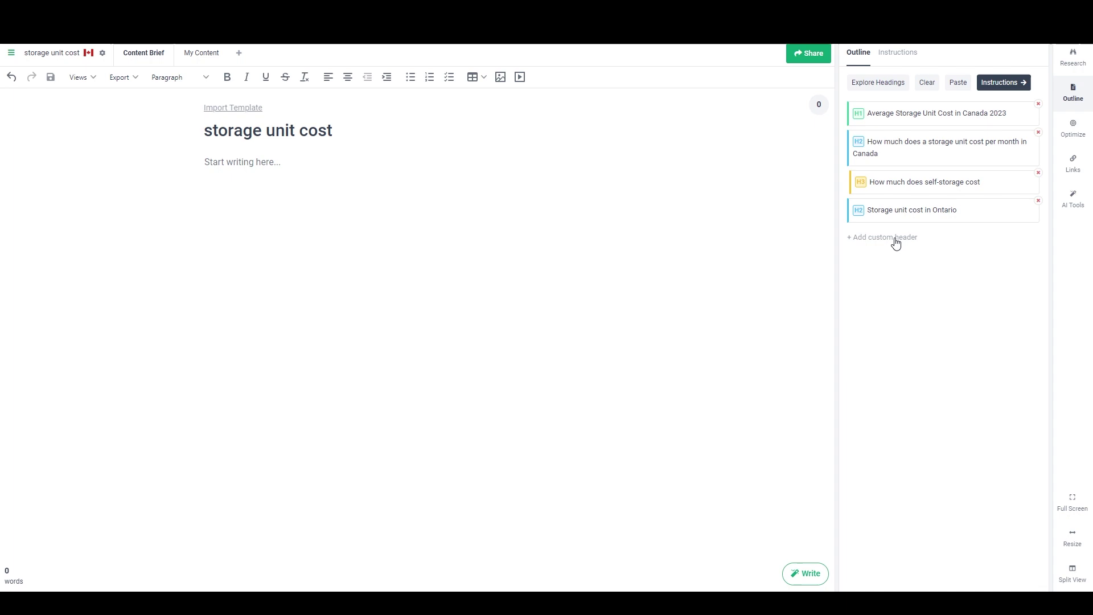
# Add U-Haul's Climate Controlled, Outdoor / Drive-Up, Vehicle and Commercial & Business Storage headings.
pyautogui.click(880, 85)
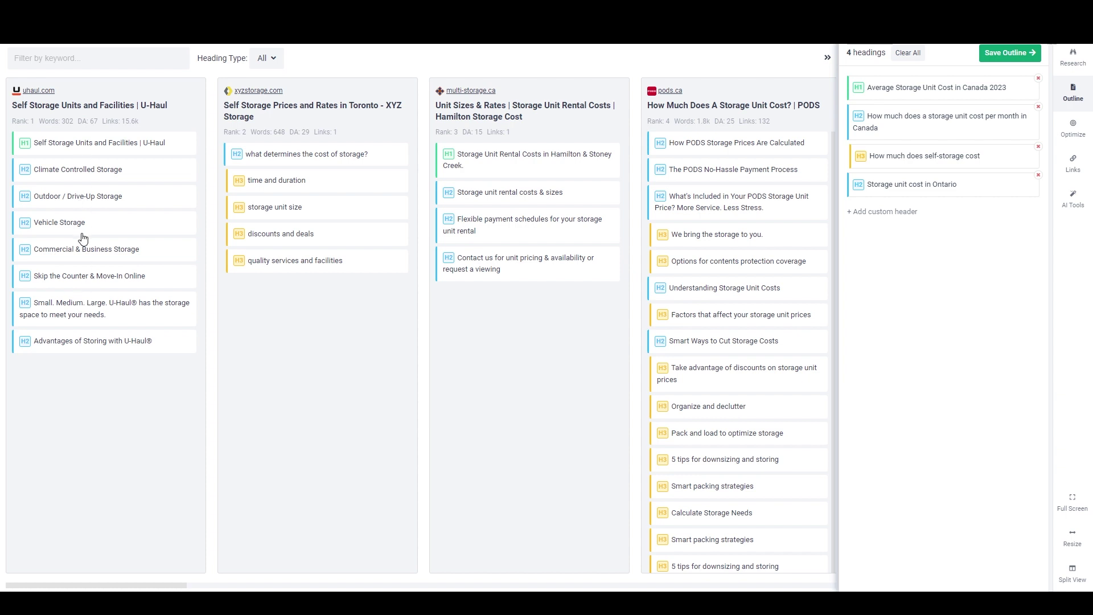
pyautogui.click(63, 177)
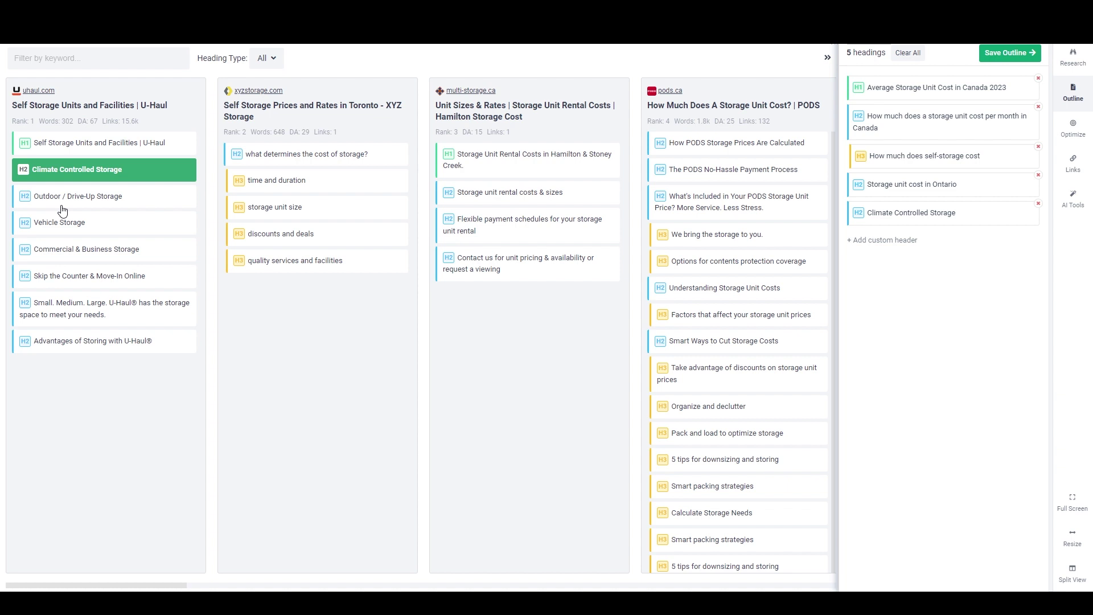
pyautogui.click(63, 201)
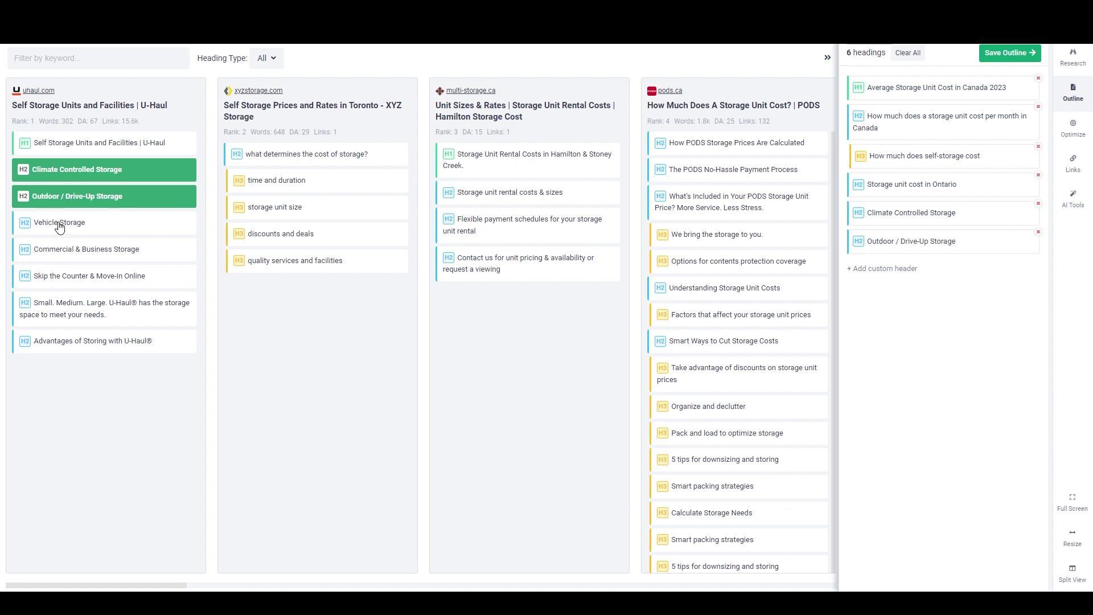
pyautogui.click(60, 228)
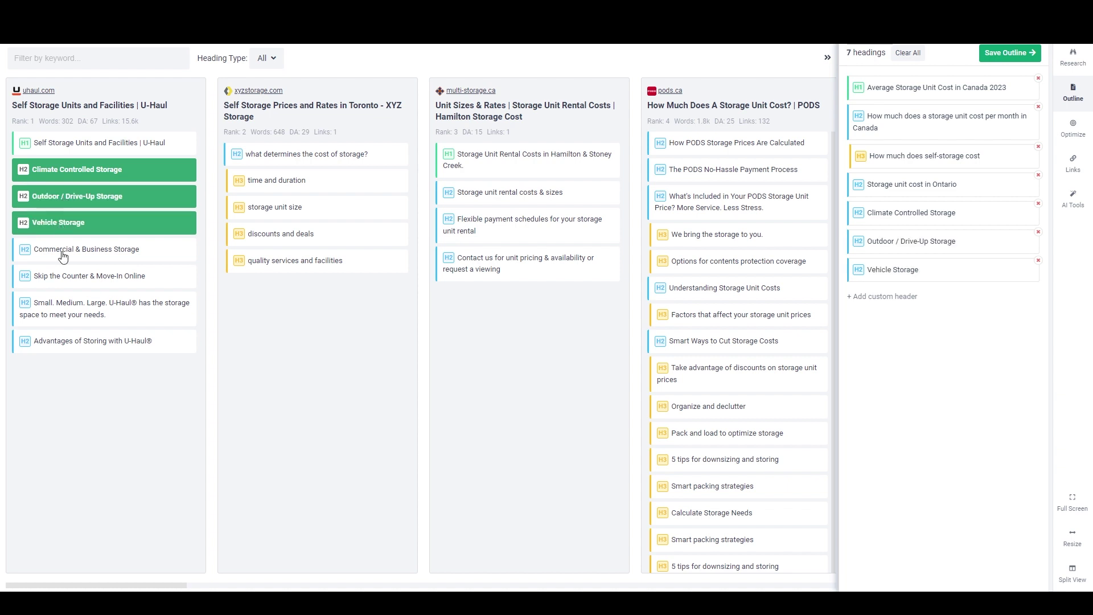
pyautogui.click(63, 256)
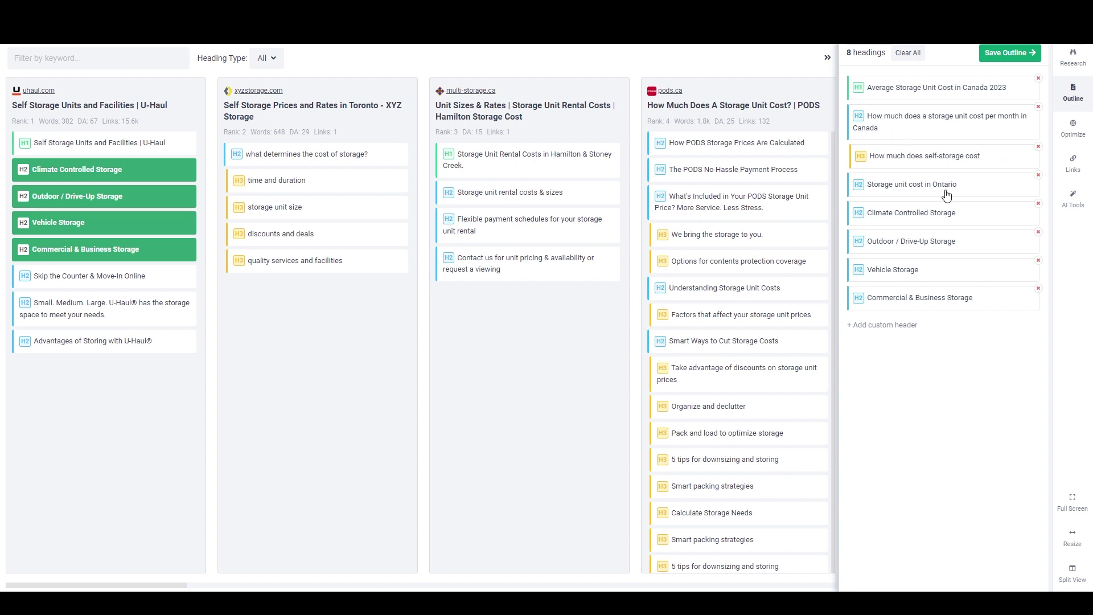
# Add the custom heading 'Types of storage units in Canada' above the self-storage subheading.
pyautogui.click(908, 325)
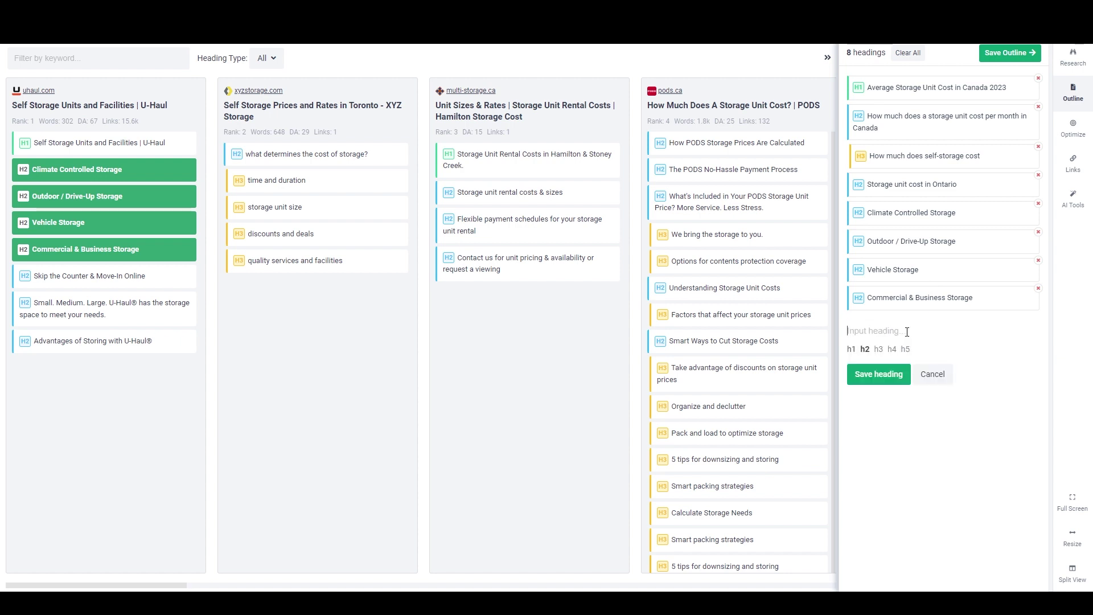
pyautogui.write('Types of storage units in Canada')
pyautogui.click(871, 380)
pyautogui.moveTo(879, 332); pyautogui.dragTo(883, 164)
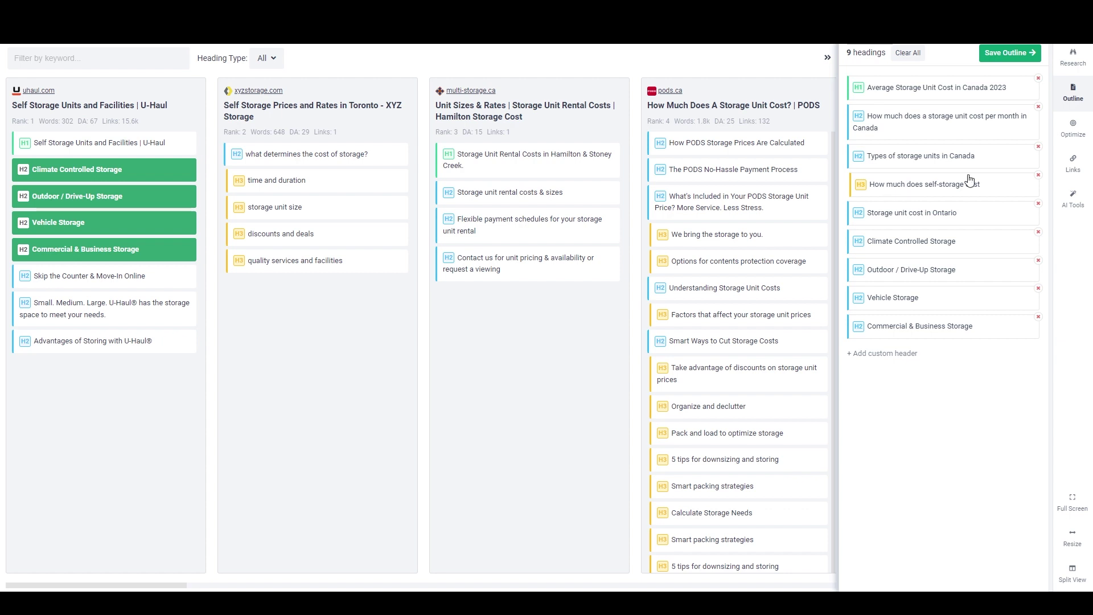
# Rename the self-storage cost heading to 'Self storage'.
pyautogui.click(906, 185)
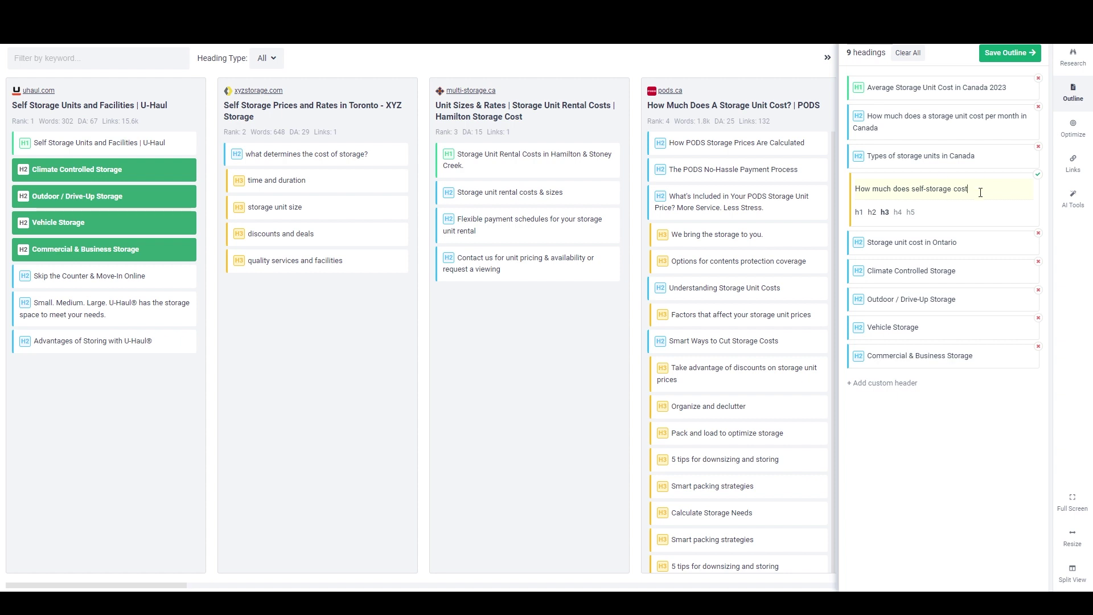
pyautogui.hotkey('ctrl', 'a')
pyautogui.write('Self storage')
pyautogui.click(1037, 174)
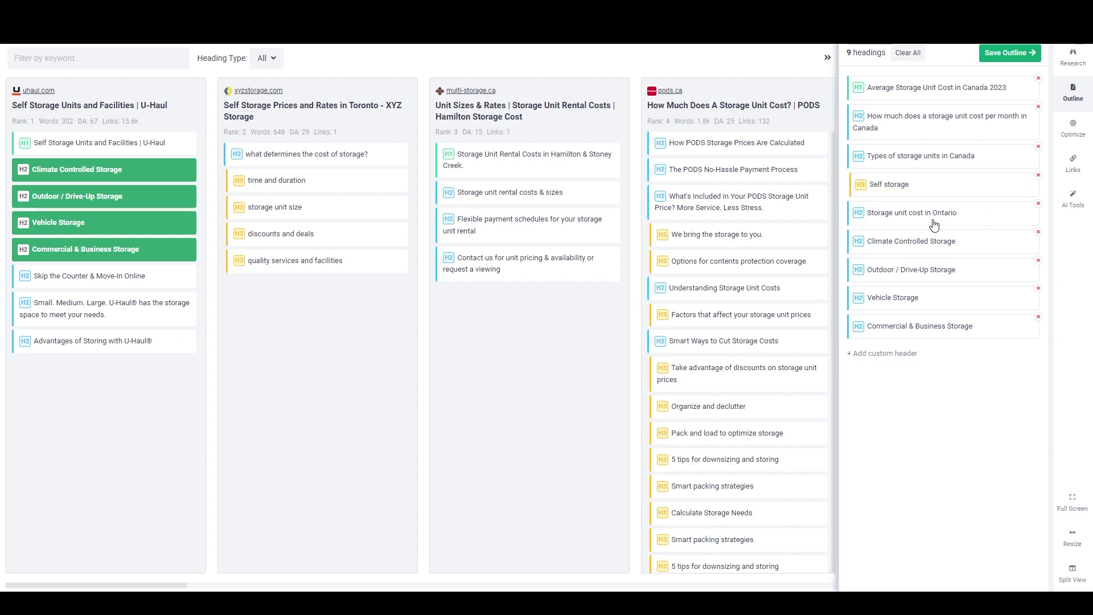
# Move the Ontario heading to the end, renamed 'Storage unit pricing by province'.
pyautogui.moveTo(934, 225); pyautogui.dragTo(930, 332)
pyautogui.click(917, 329)
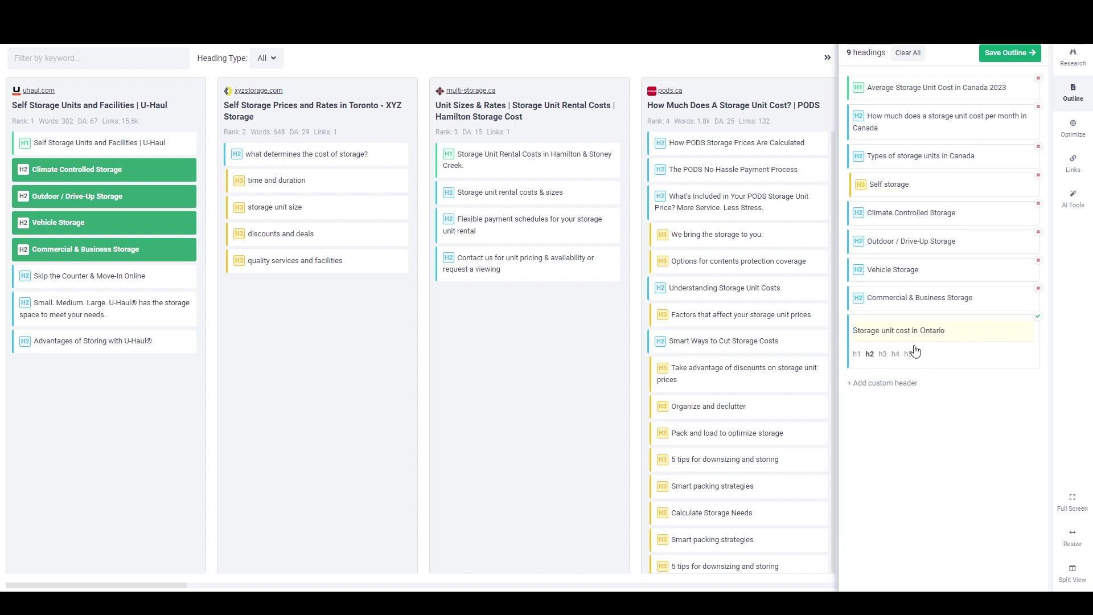
pyautogui.hotkey('ctrl', 'a')
pyautogui.write('S')
pyautogui.click(1039, 317)
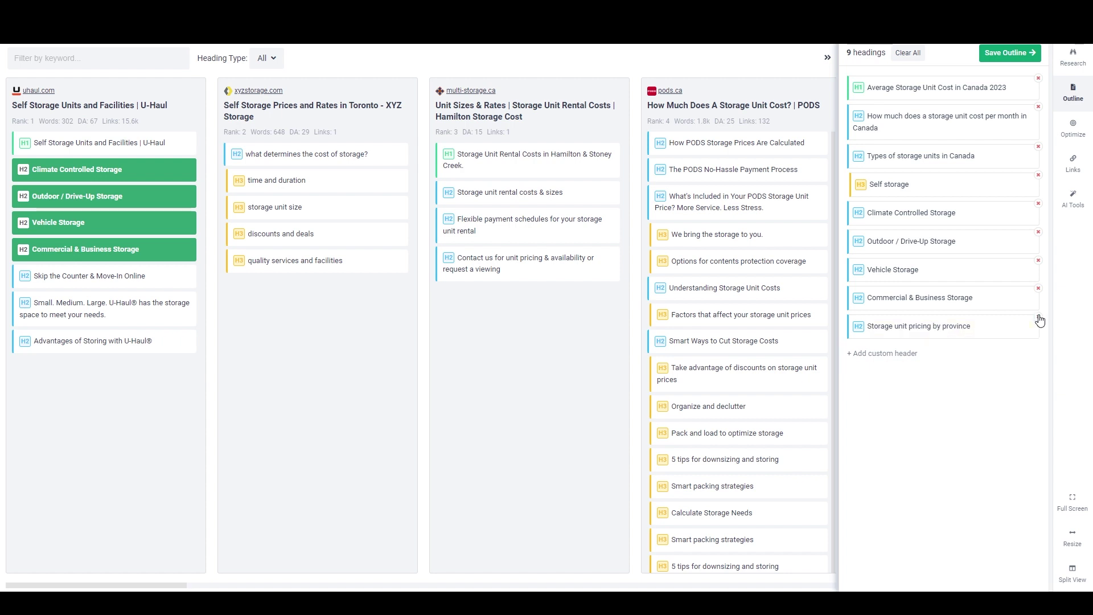
# Make Climate Controlled, Outdoor / Drive-Up, Vehicle and Commercial & Business Storage H3s, then save the outline.
pyautogui.click(939, 222)
pyautogui.click(884, 241)
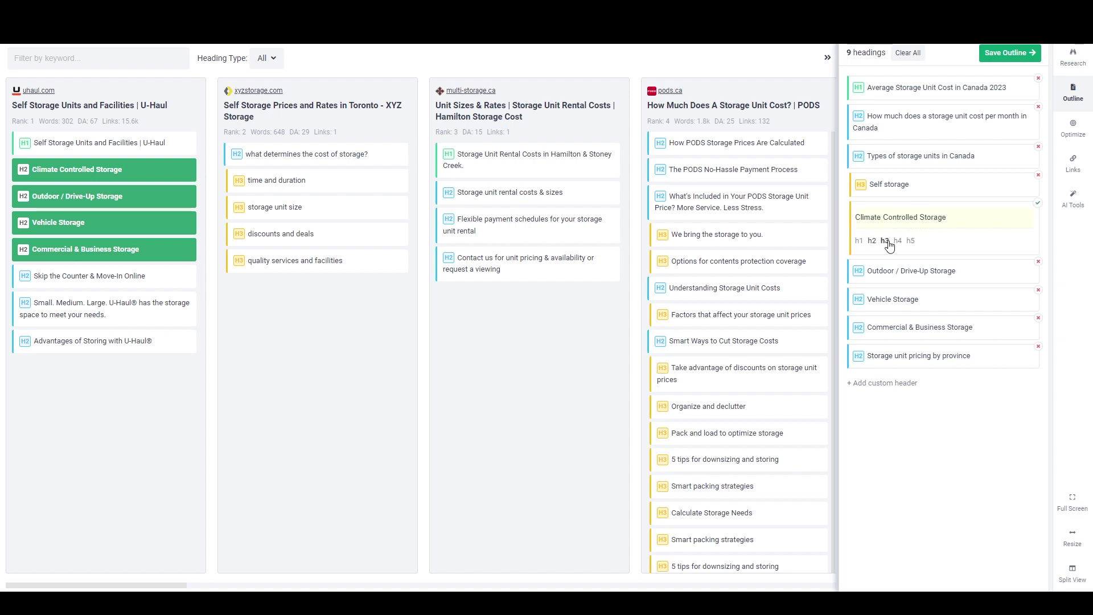
pyautogui.click(1038, 207)
pyautogui.click(933, 243)
pyautogui.click(883, 269)
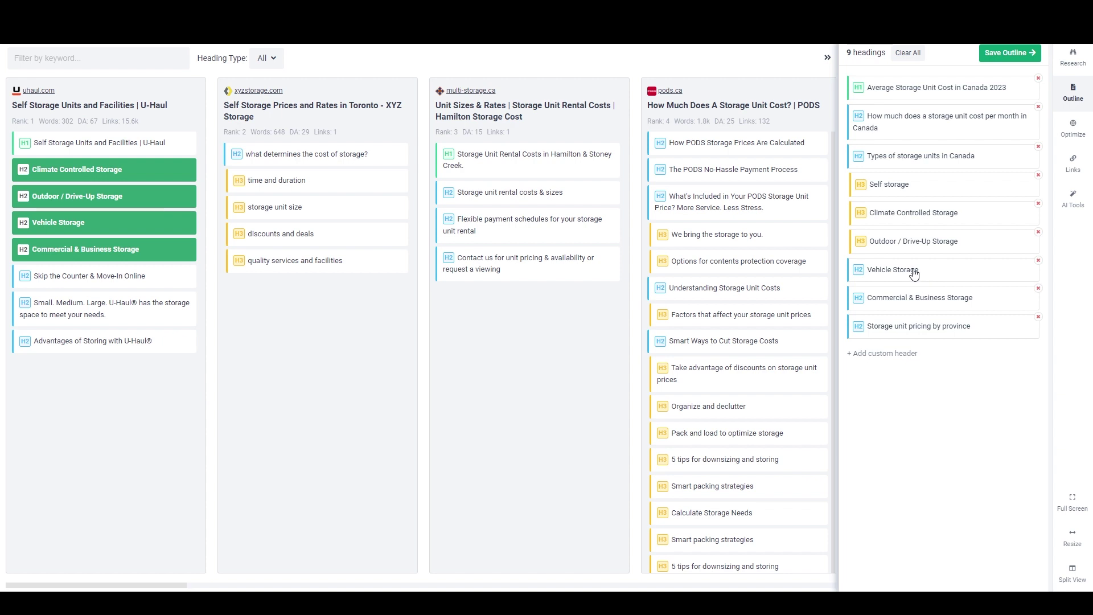
pyautogui.click(898, 271)
pyautogui.click(882, 298)
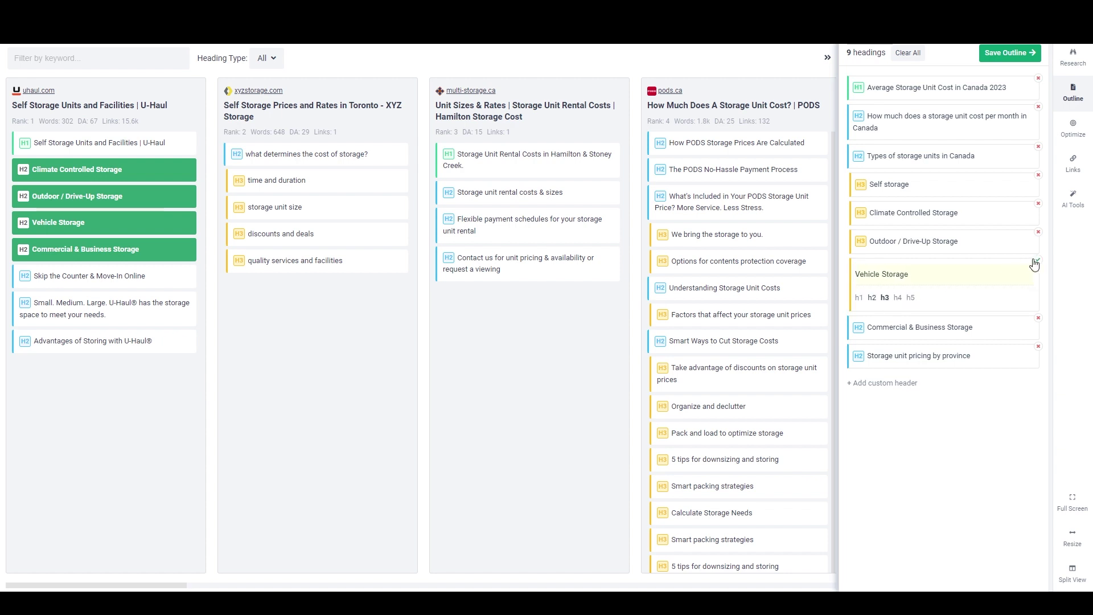
pyautogui.click(1037, 260)
pyautogui.click(903, 302)
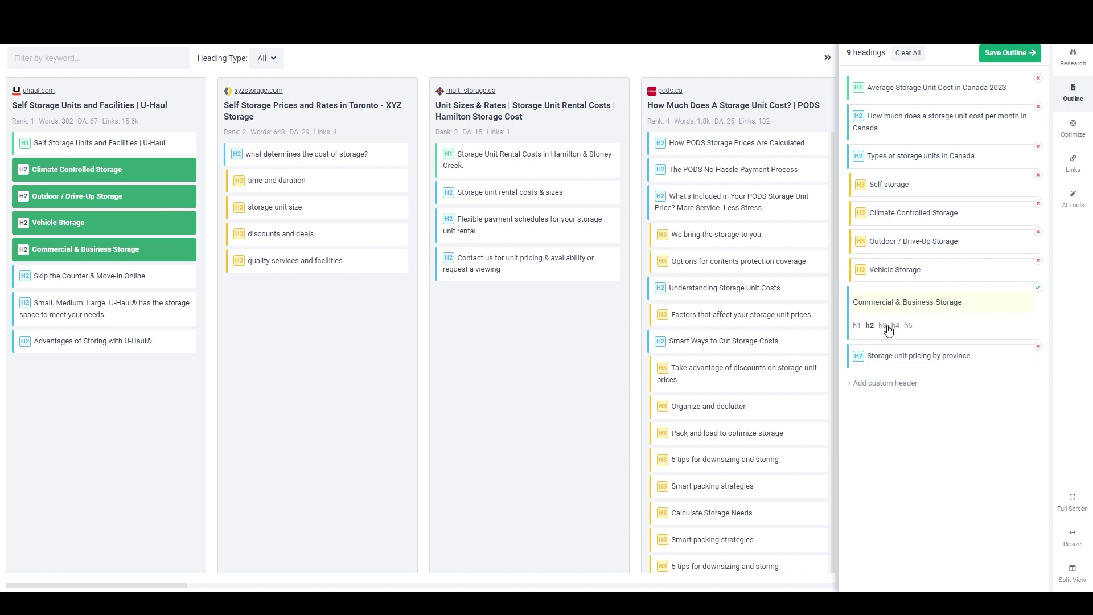
pyautogui.click(884, 325)
pyautogui.click(1038, 289)
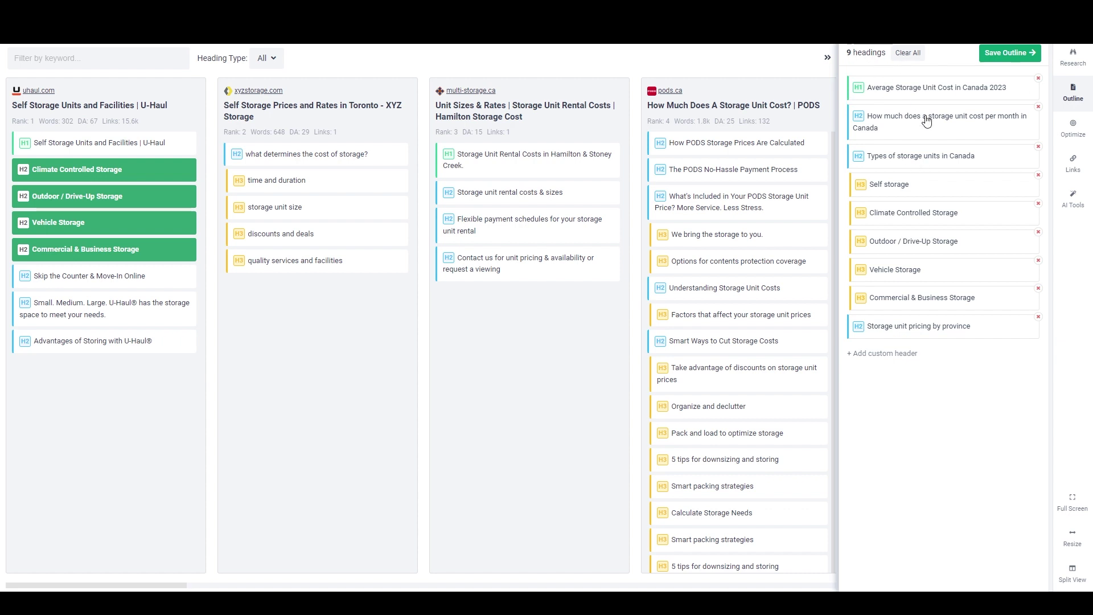
pyautogui.click(1007, 56)
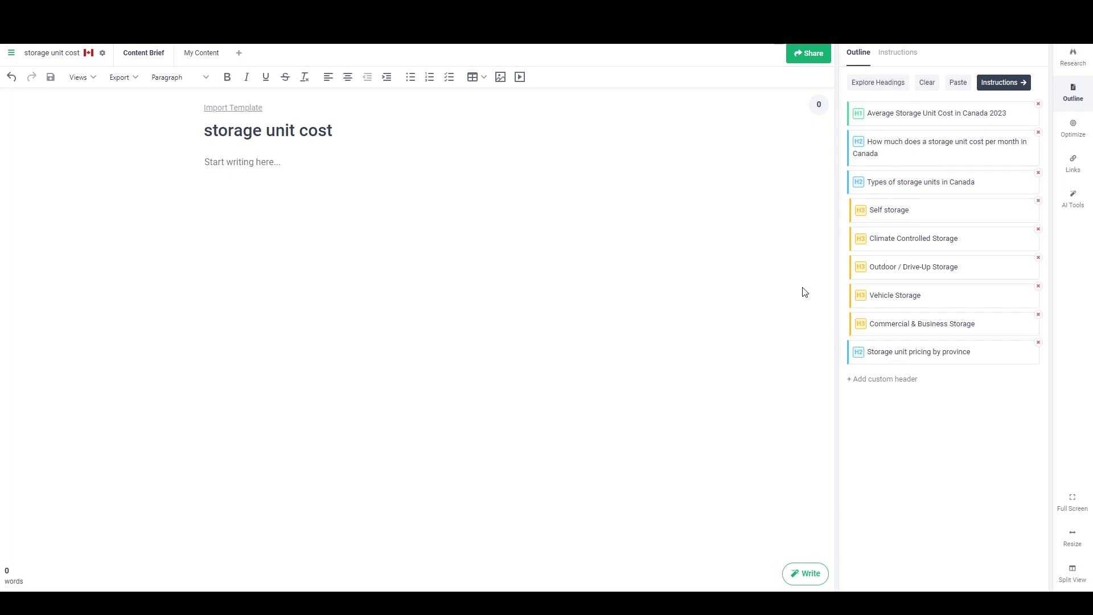
# Switch to the My Content draft and show the outline's per-heading Instructions view.
pyautogui.click(202, 54)
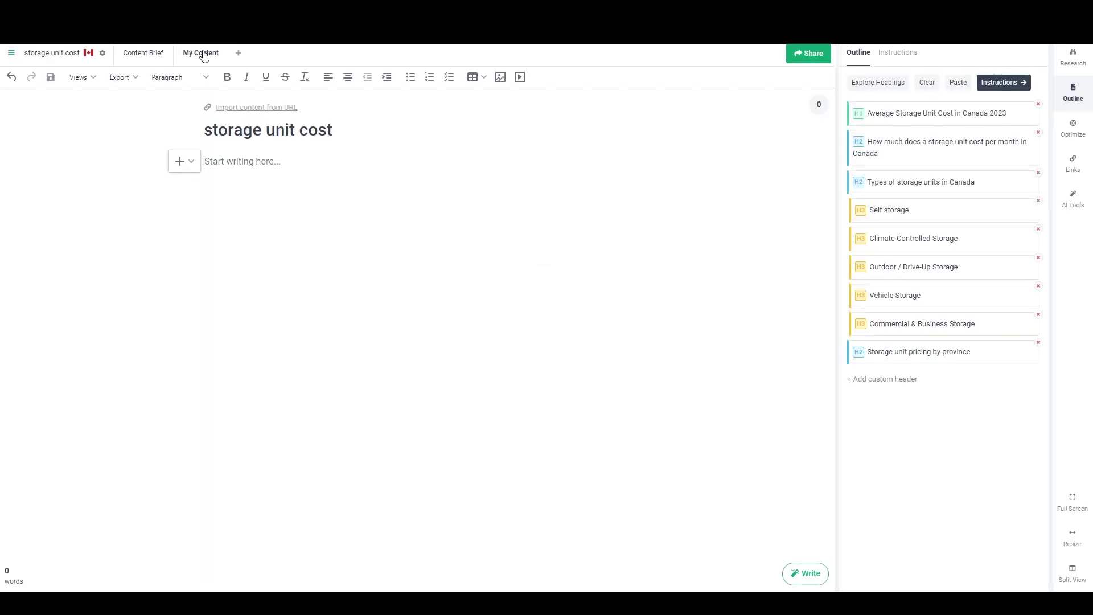
pyautogui.click(1008, 83)
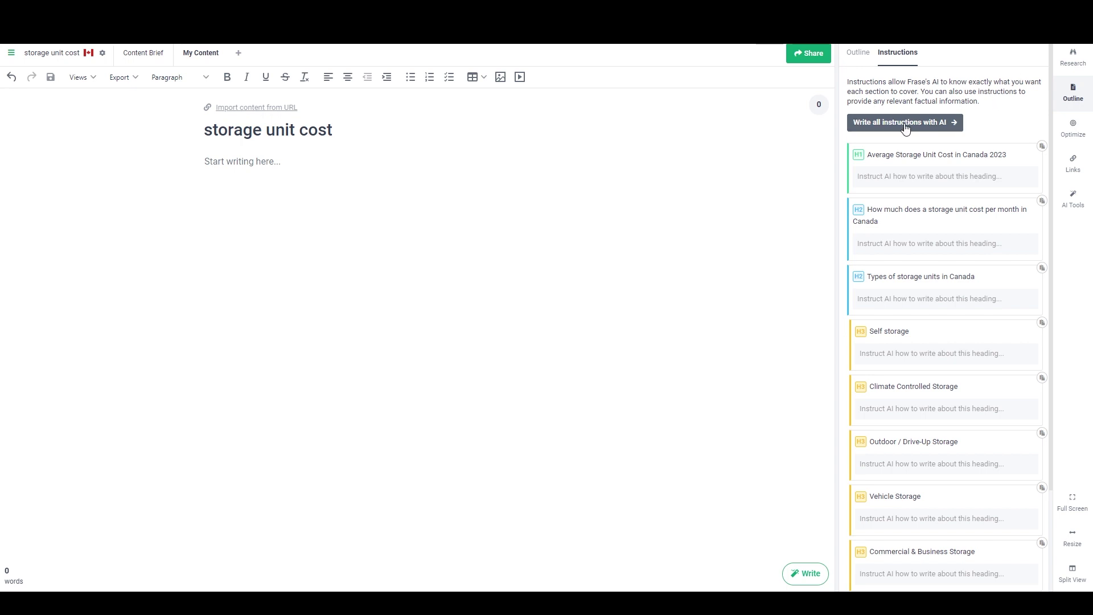
pyautogui.moveTo(937, 177)
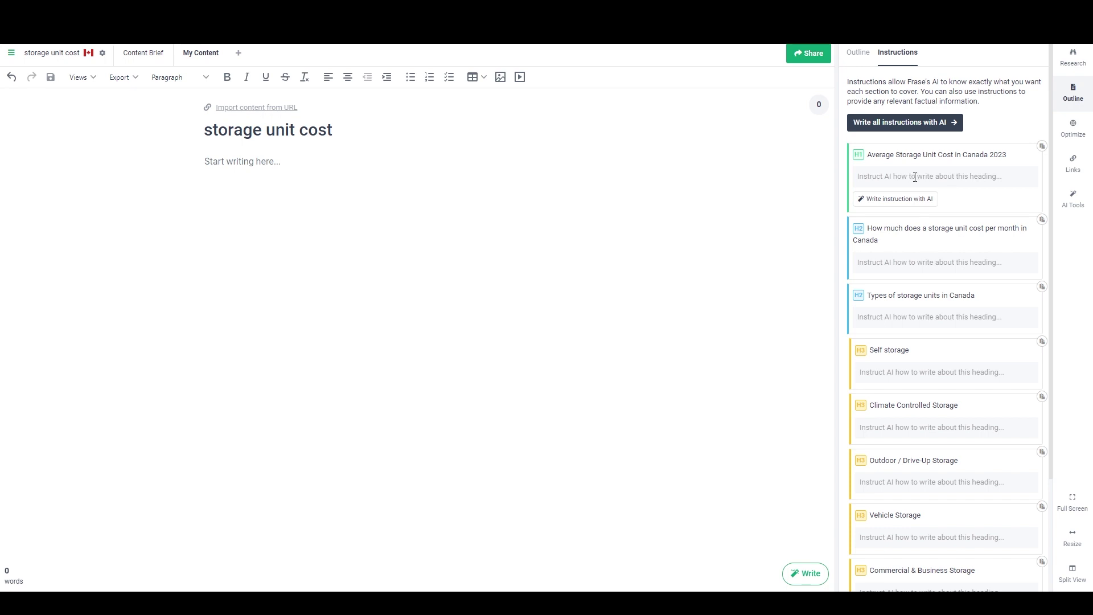
pyautogui.moveTo(905, 279)
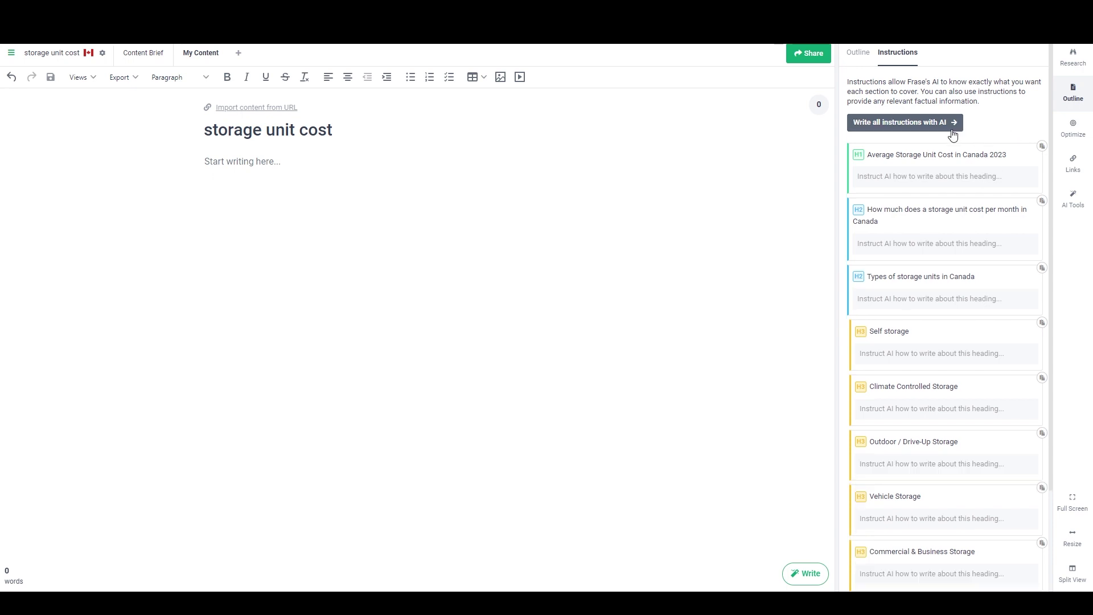
pyautogui.moveTo(907, 188)
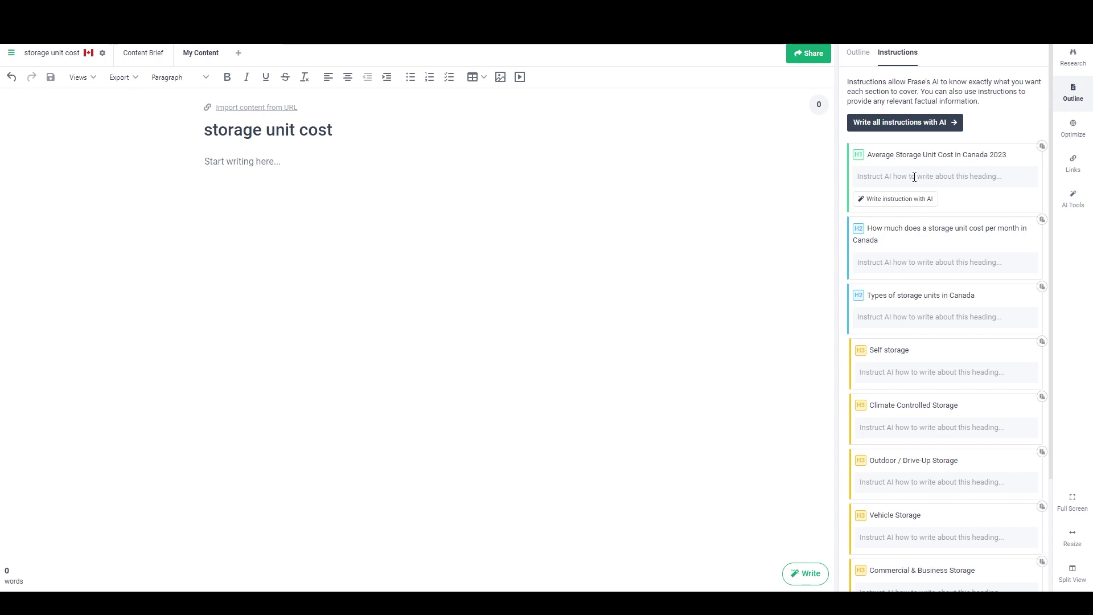
# Instruct the H1 to write a snappy intro on storage's importance and affordable options in Canada.
pyautogui.write('write a snappy int')
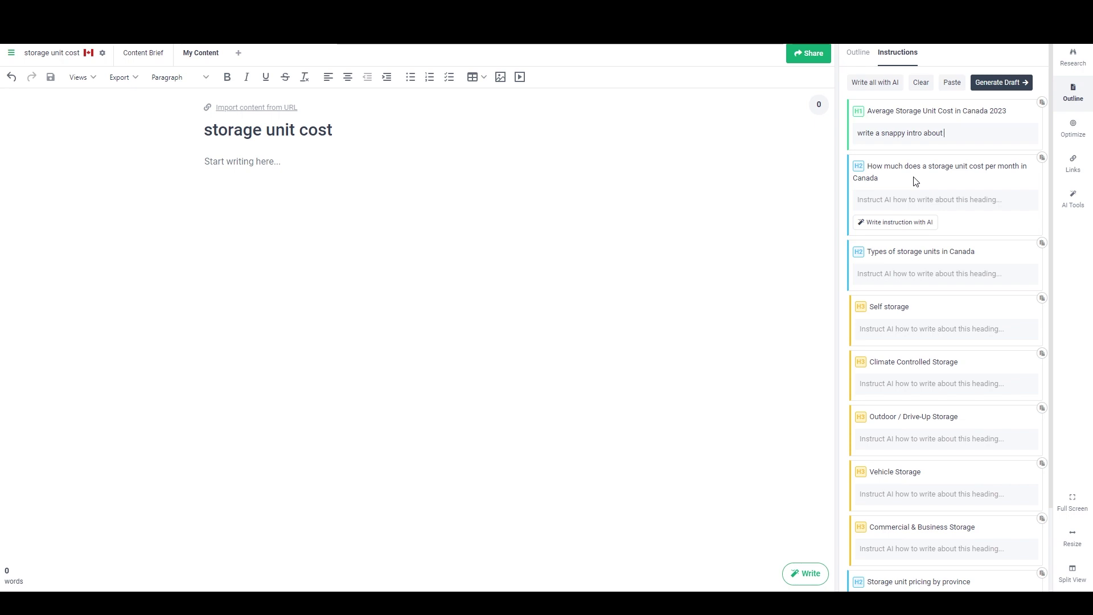
pyautogui.write('ro about how important')
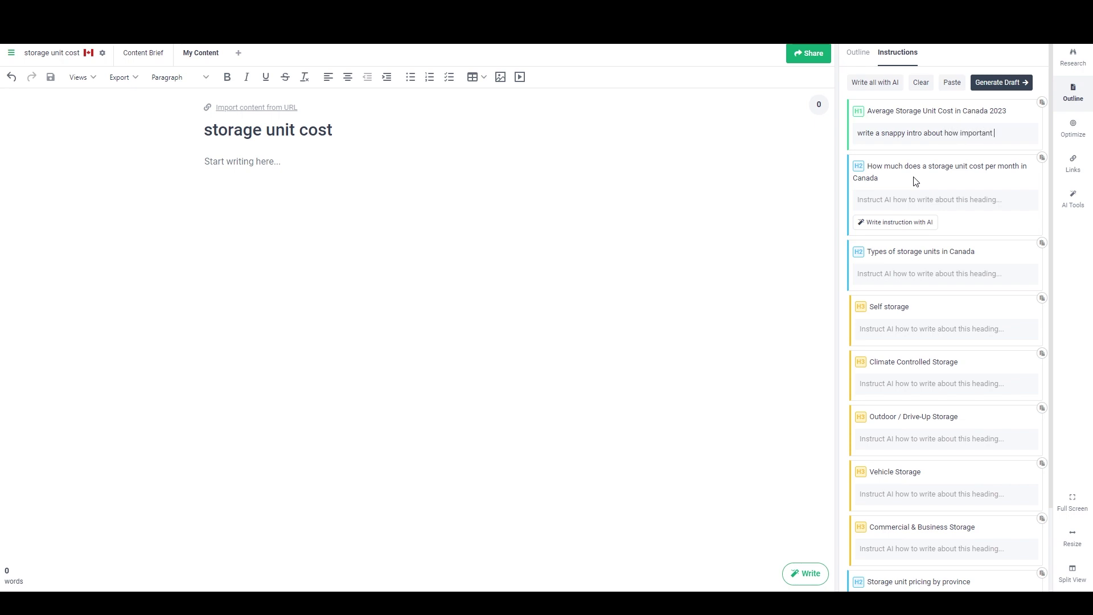
pyautogui.write(' storage is for differen')
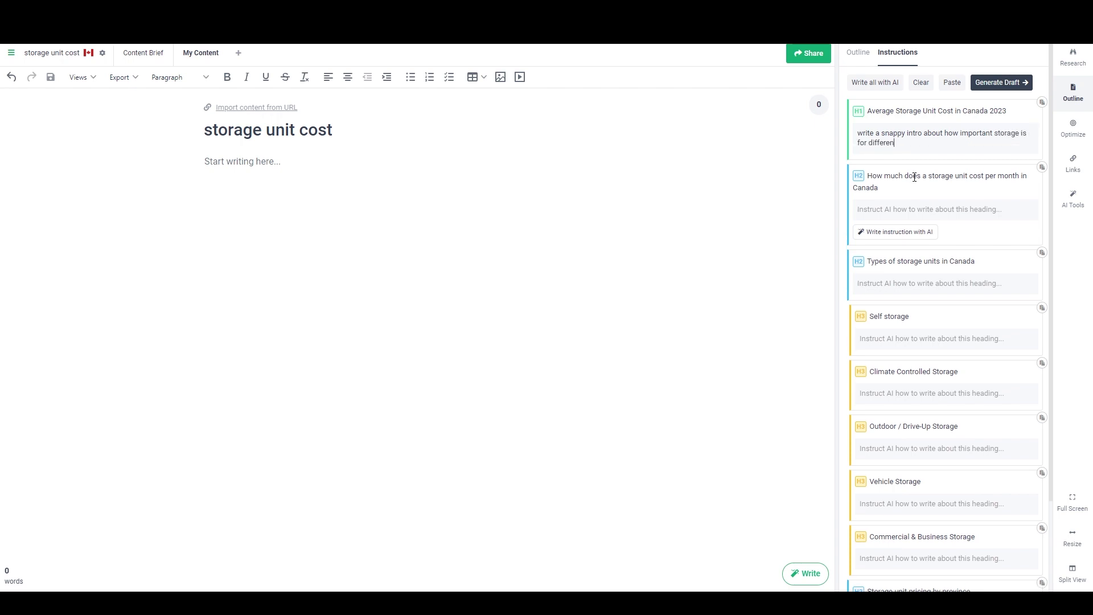
pyautogui.write('t purposes and where to find it affordably')
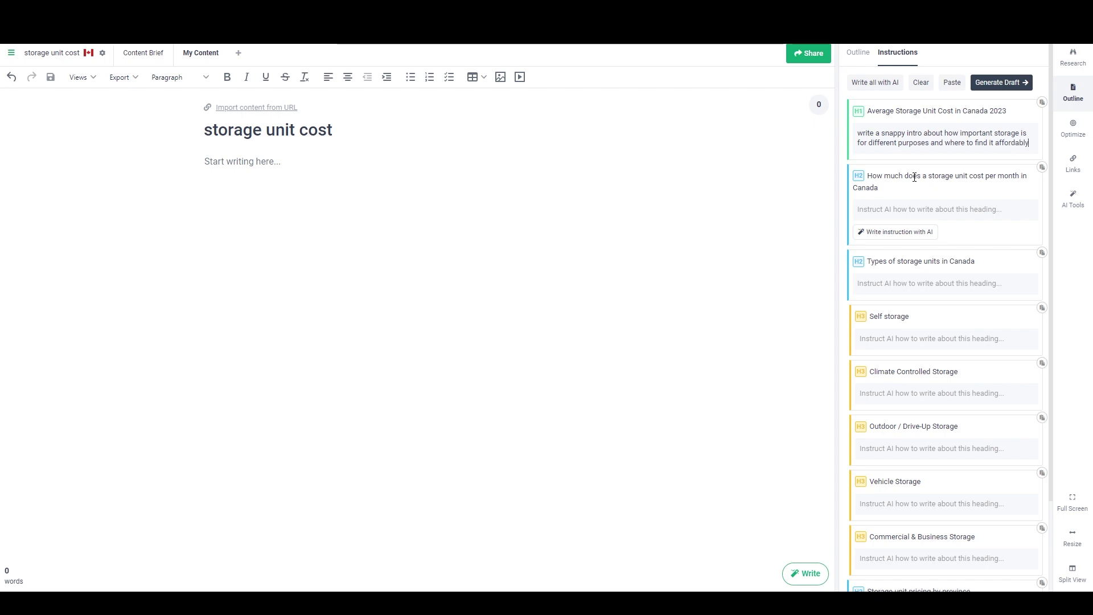
pyautogui.write(' in Canada.')
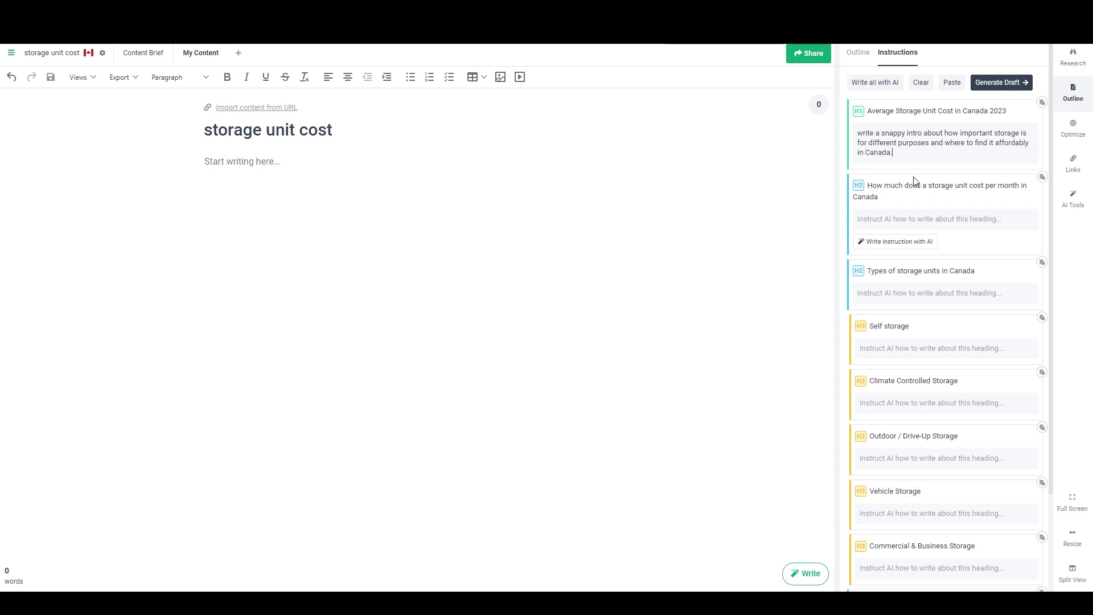
pyautogui.moveTo(916, 143)
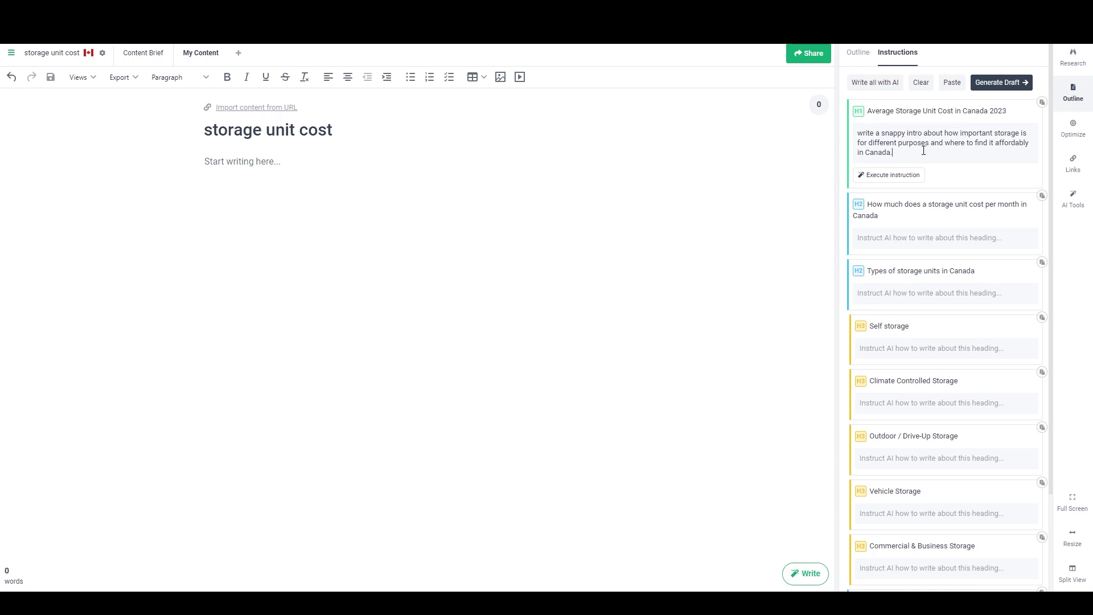
pyautogui.moveTo(862, 241)
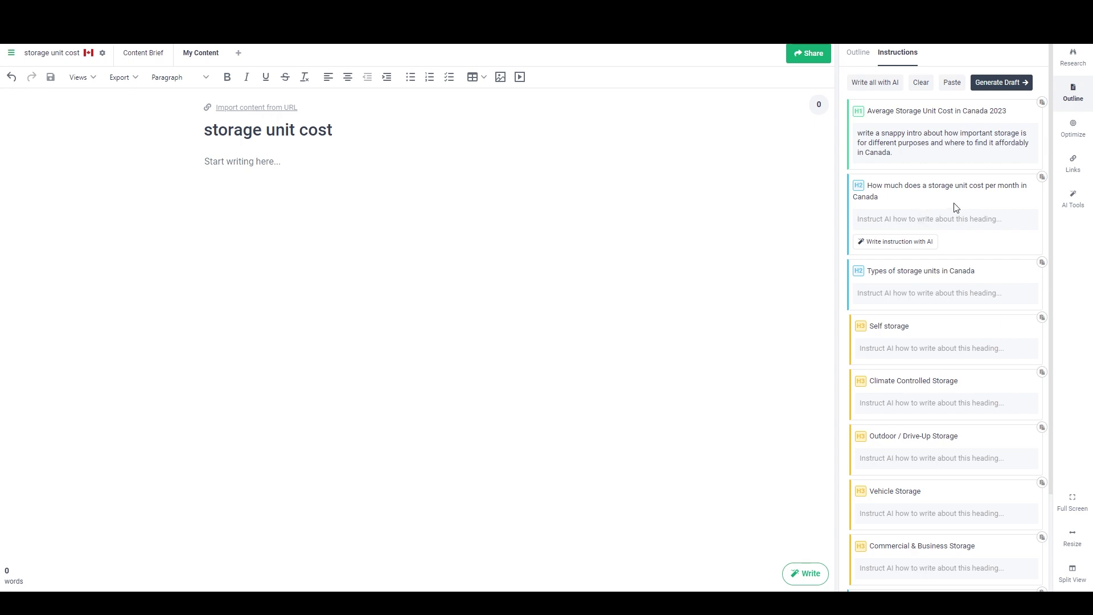
# Instruct the monthly-cost H2 to explain in short paragraphs how pricing varies by storage type.
pyautogui.write('write a few')
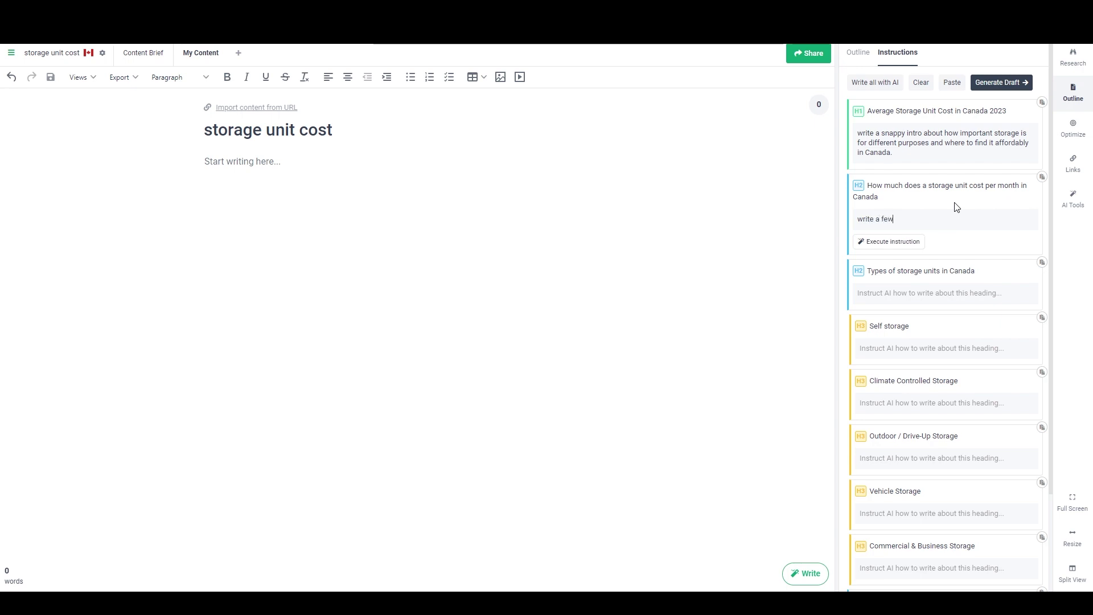
pyautogui.write(' short paragraphs')
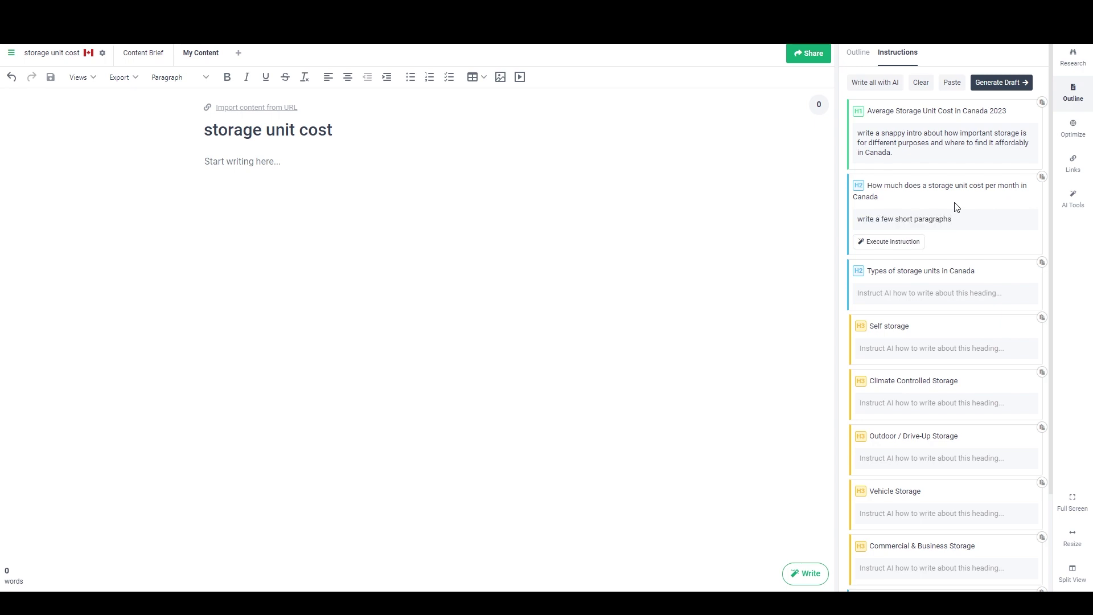
pyautogui.write(' explaining how stro')
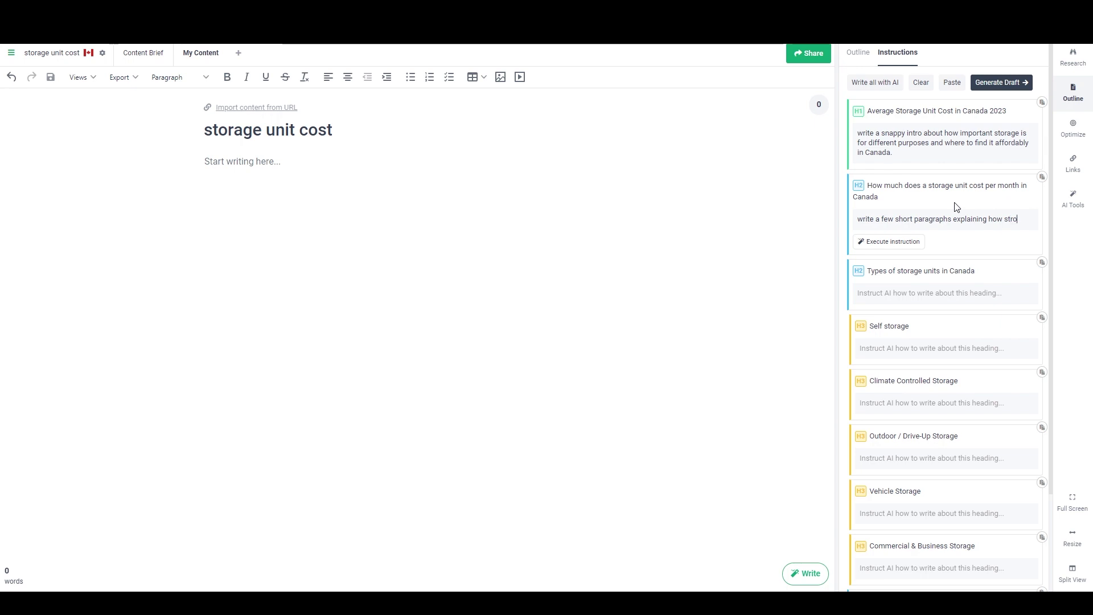
pyautogui.press('BackSpace')
pyautogui.press('BackSpace')
pyautogui.write('orage prciing')
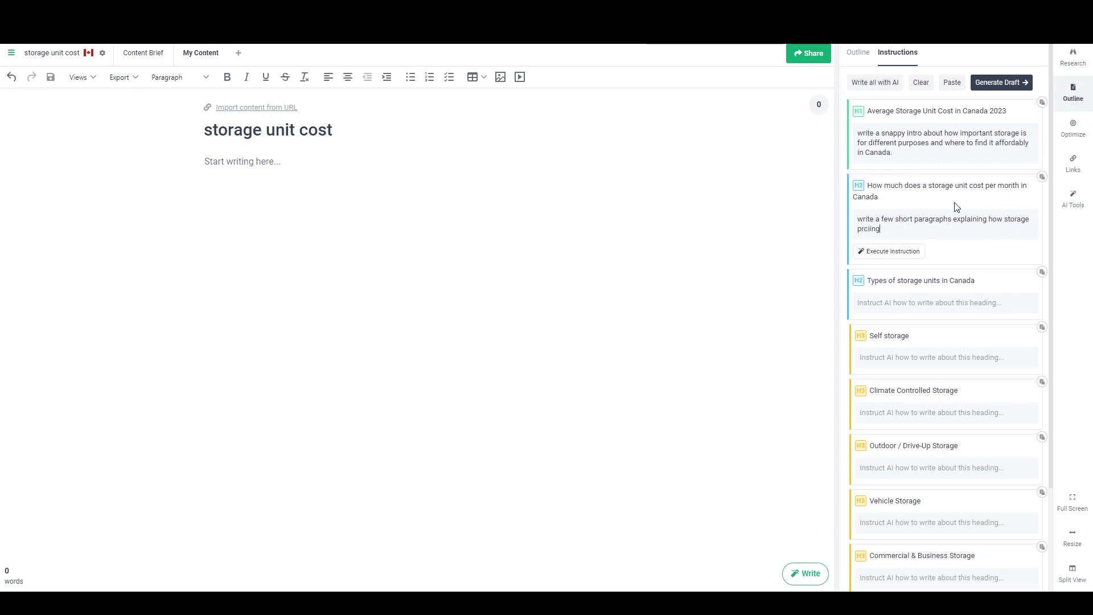
pyautogui.write(' varies by storage type and ')
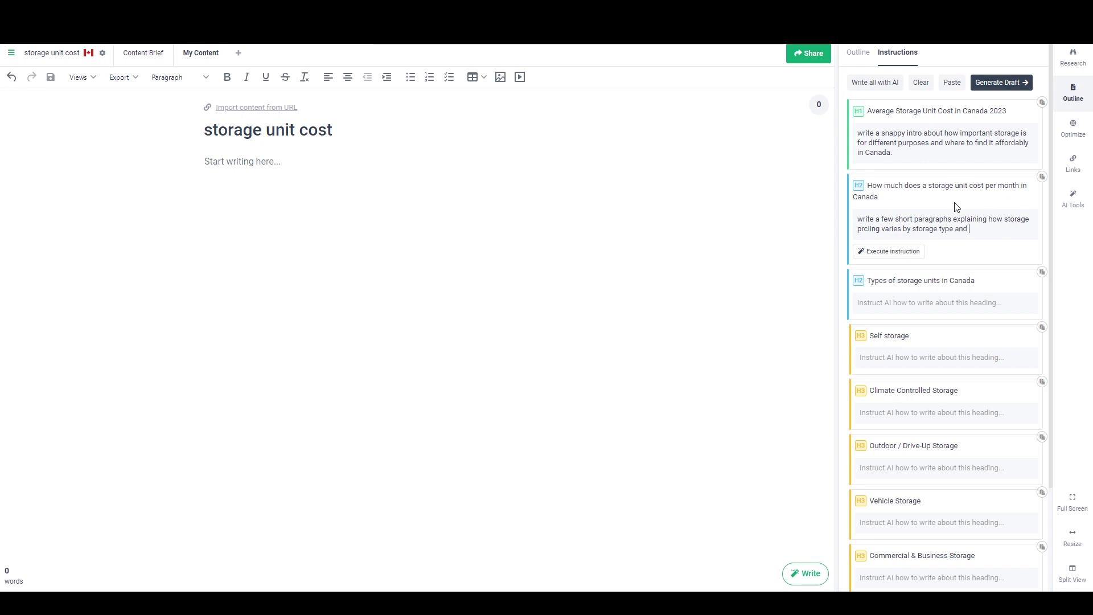
pyautogui.write('geographic location.')
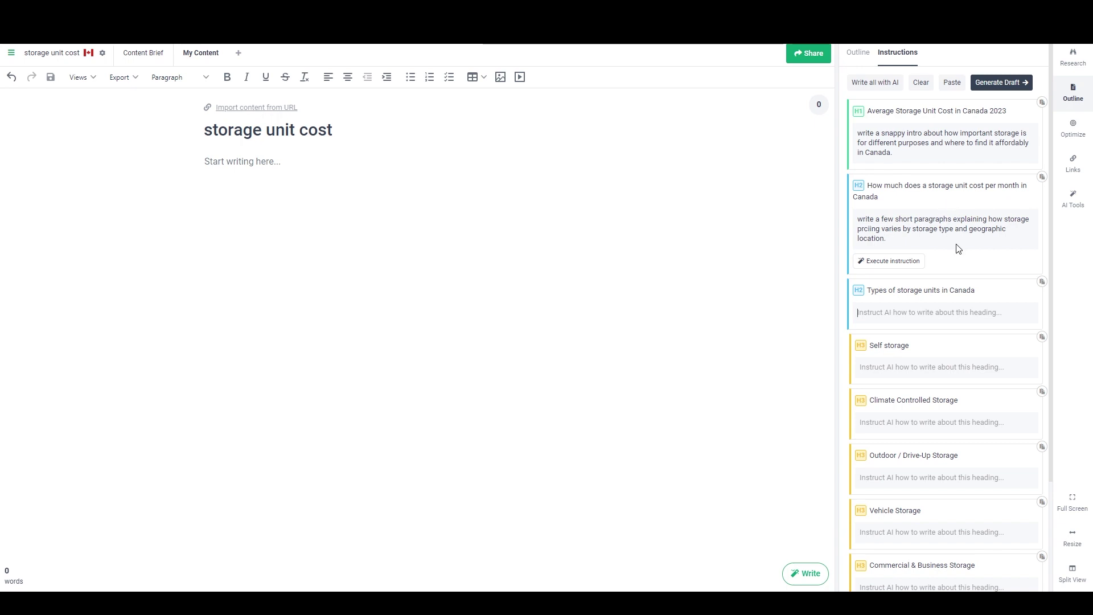
pyautogui.write('a shor')
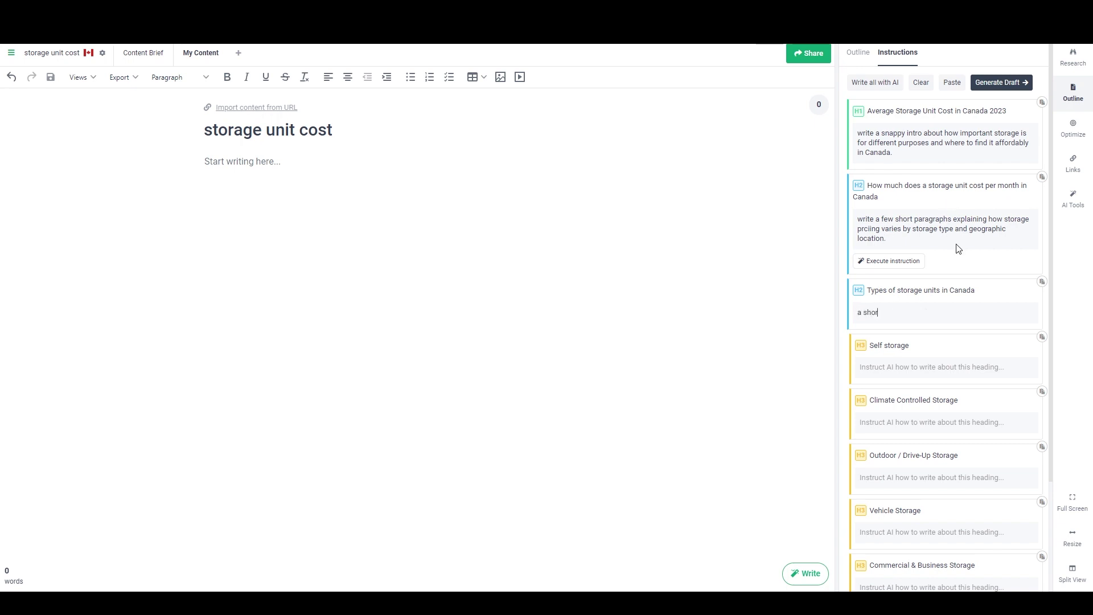
pyautogui.write('t preamble')
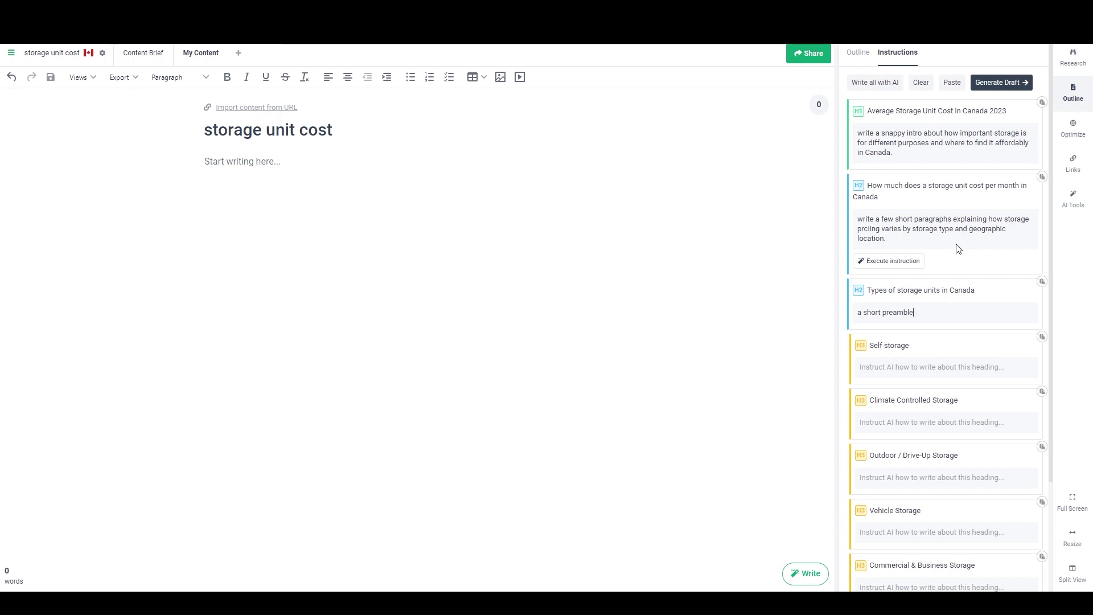
pyautogui.write(' for the following list')
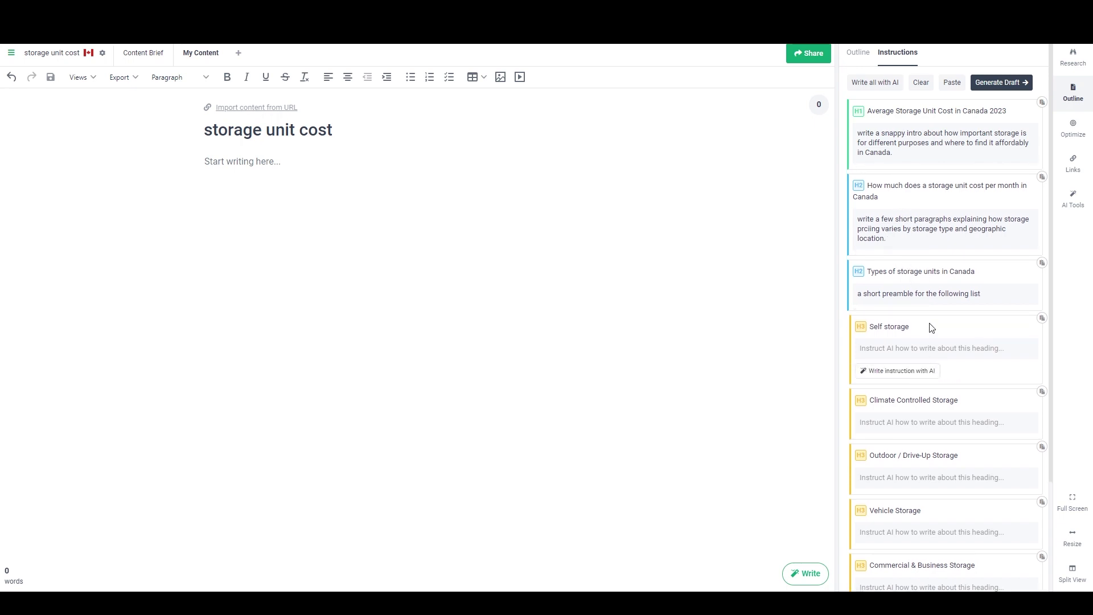
# Generate AI instructions for Self storage, Climate Controlled Storage and Outdoor / Drive-Up Storage.
pyautogui.click(896, 379)
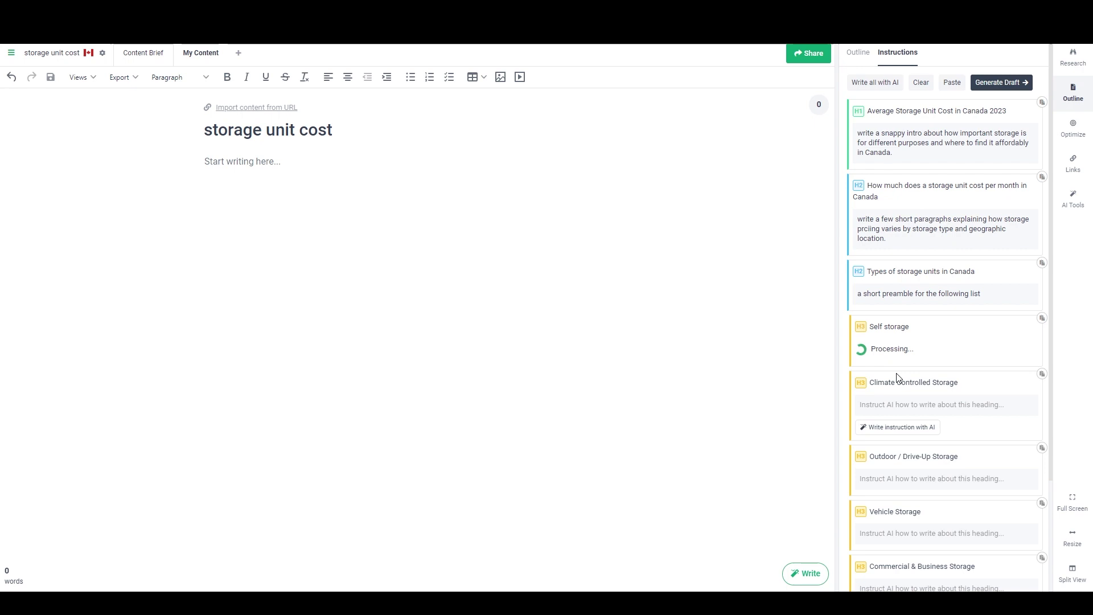
pyautogui.click(909, 428)
pyautogui.scroll(-2, 919, 378)
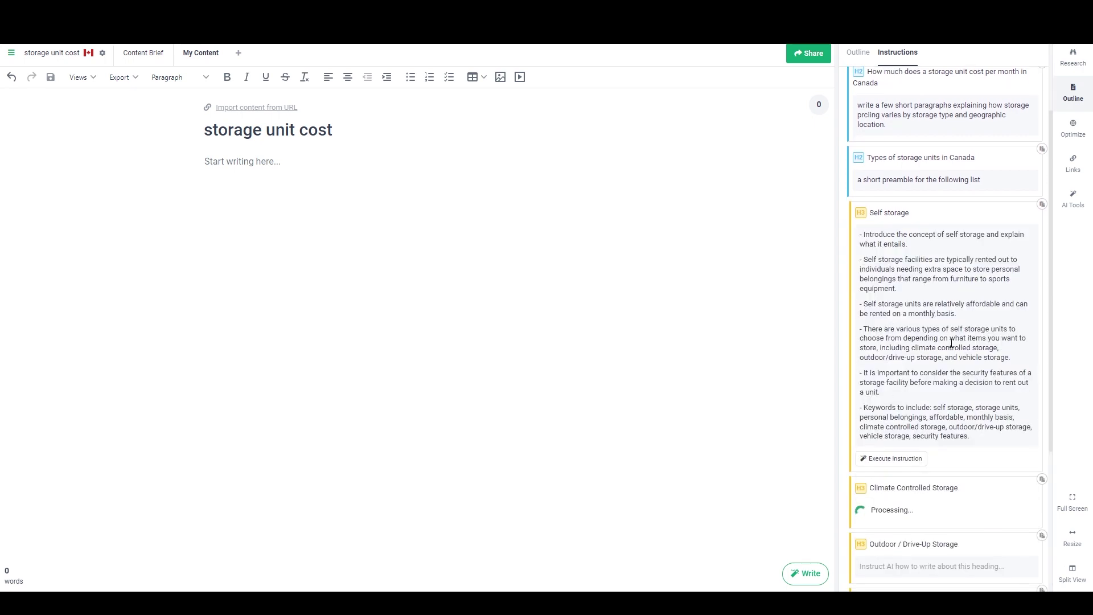
pyautogui.scroll(-3, 951, 343)
pyautogui.scroll(-3, 952, 343)
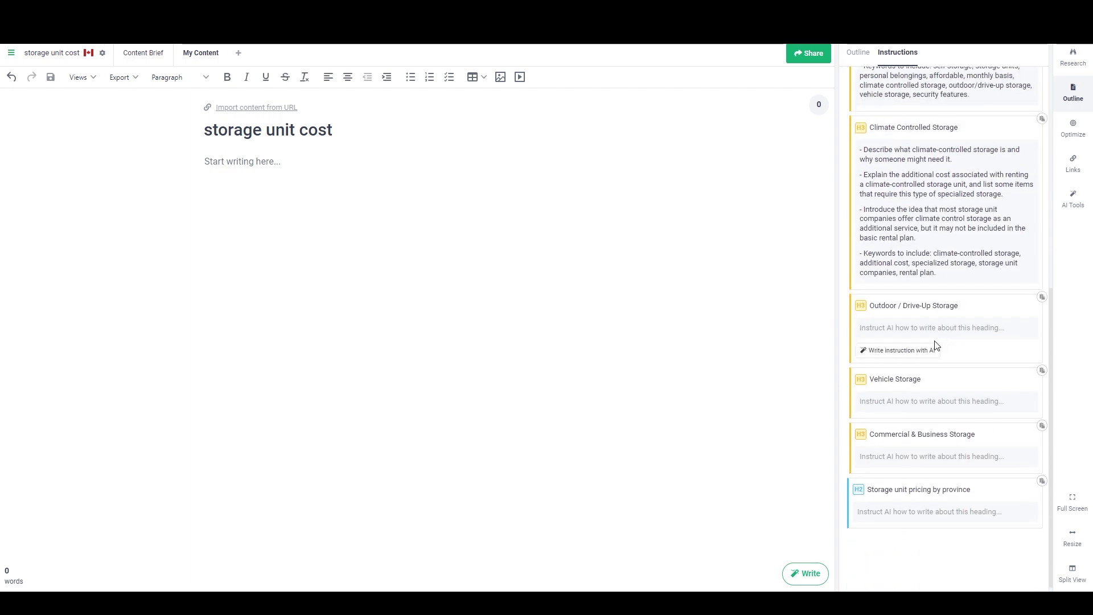
pyautogui.click(907, 356)
# Generate AI instructions for Vehicle Storage, Commercial & Business Storage and Storage unit pricing by province.
pyautogui.moveTo(925, 368)
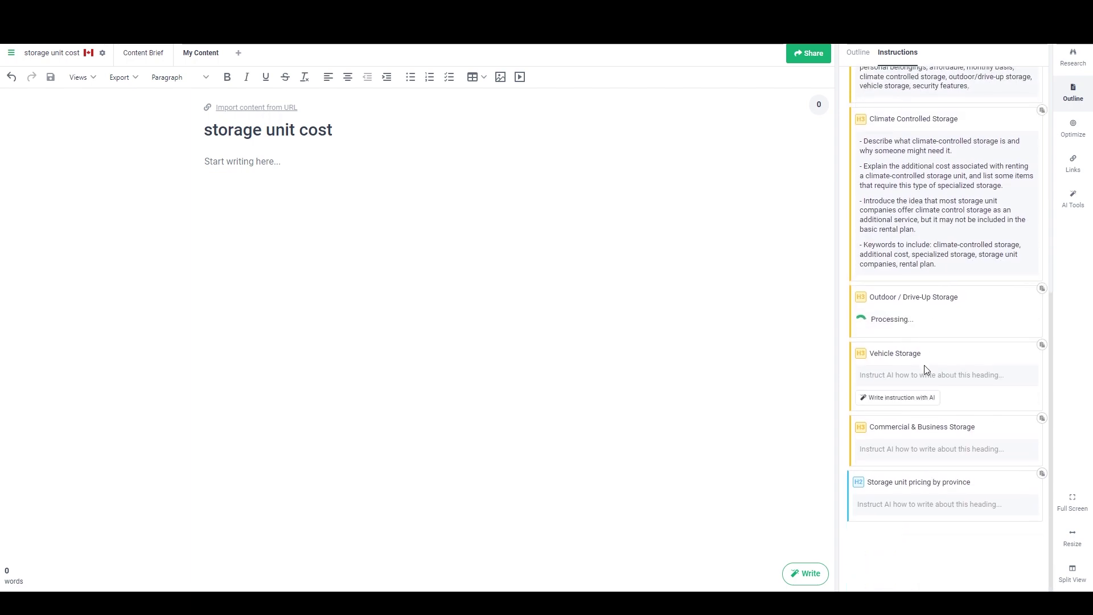
pyautogui.click(917, 400)
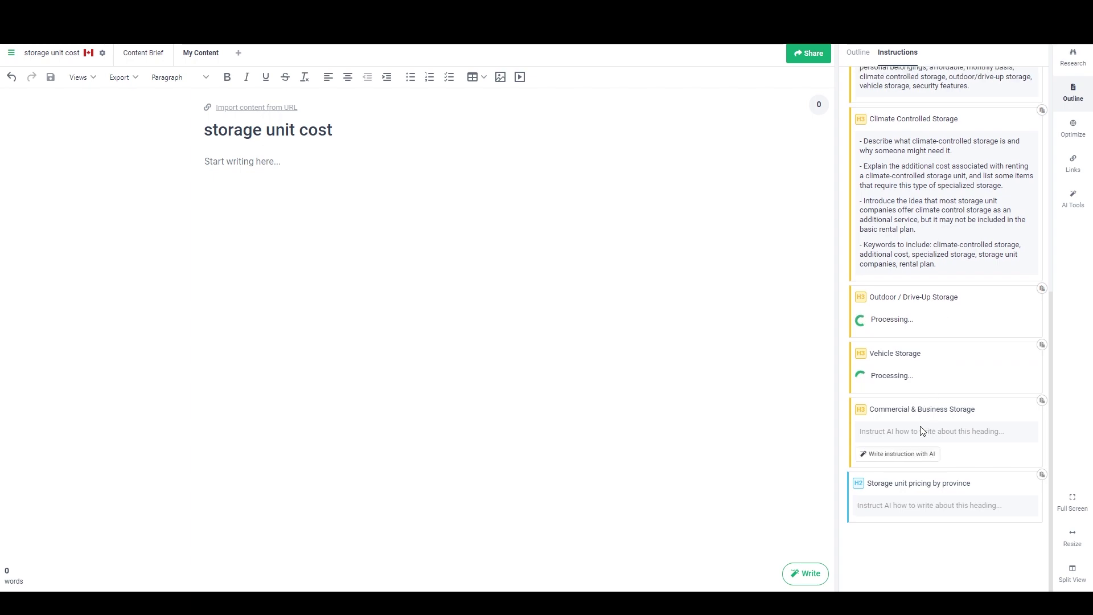
pyautogui.scroll(-2, 923, 427)
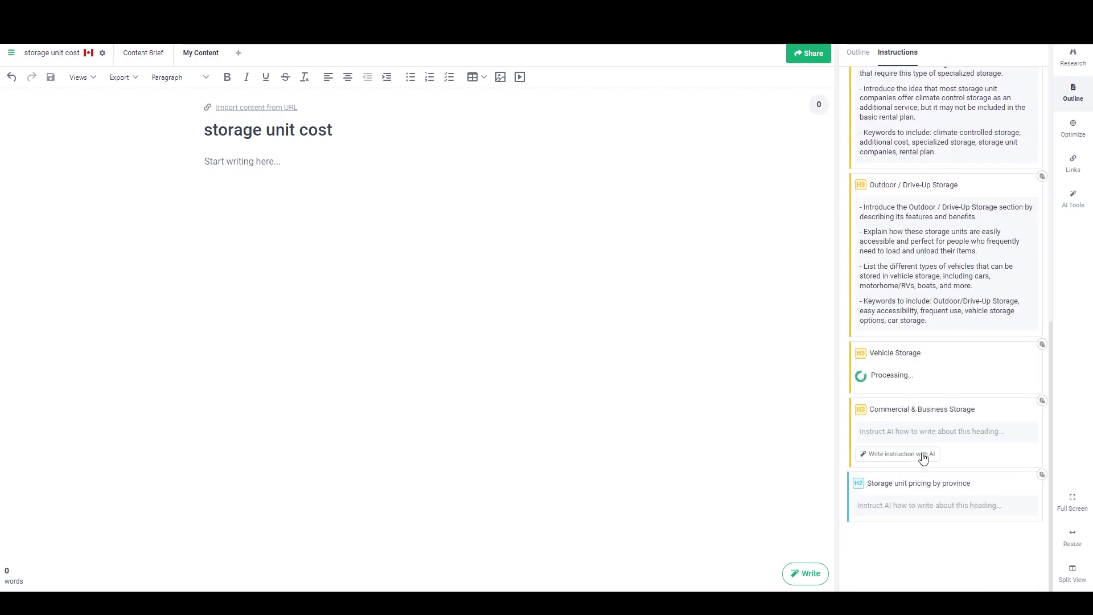
pyautogui.click(922, 455)
pyautogui.scroll(-4, 967, 370)
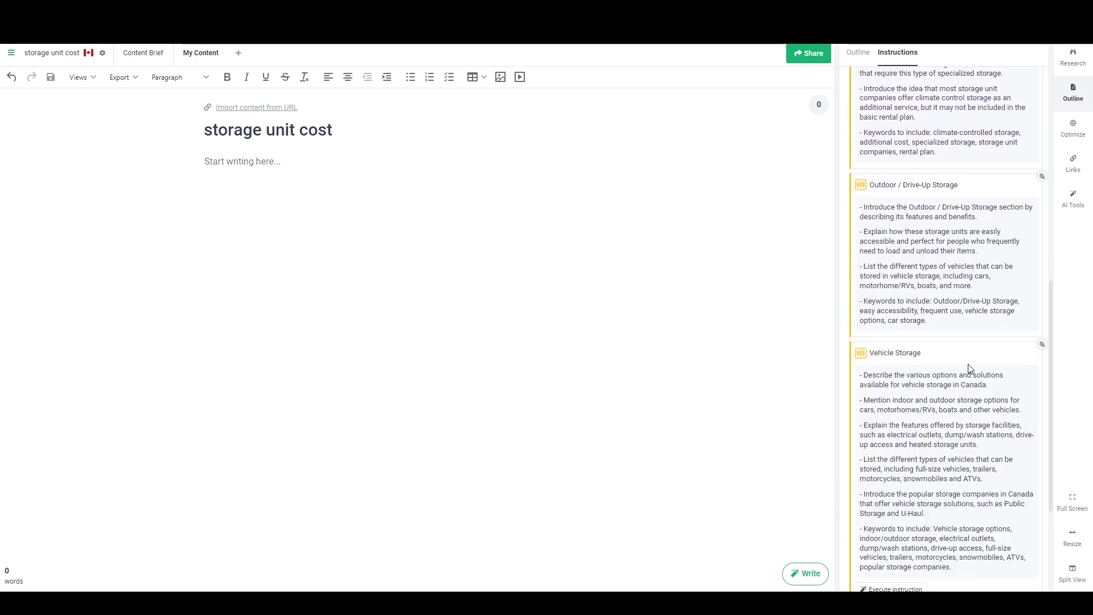
pyautogui.moveTo(890, 515)
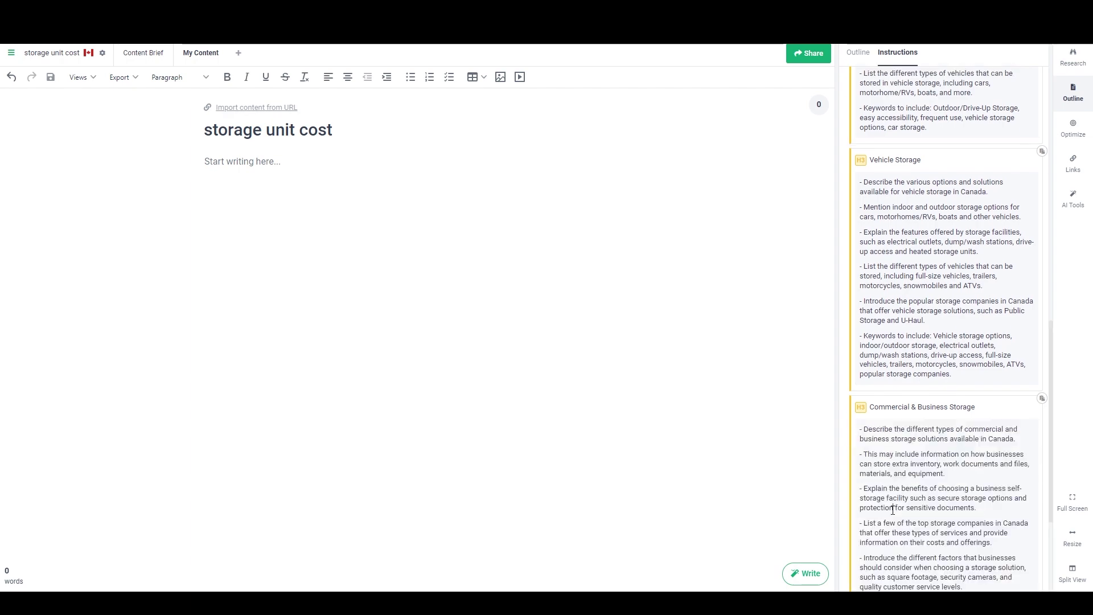
pyautogui.scroll(-3, 909, 443)
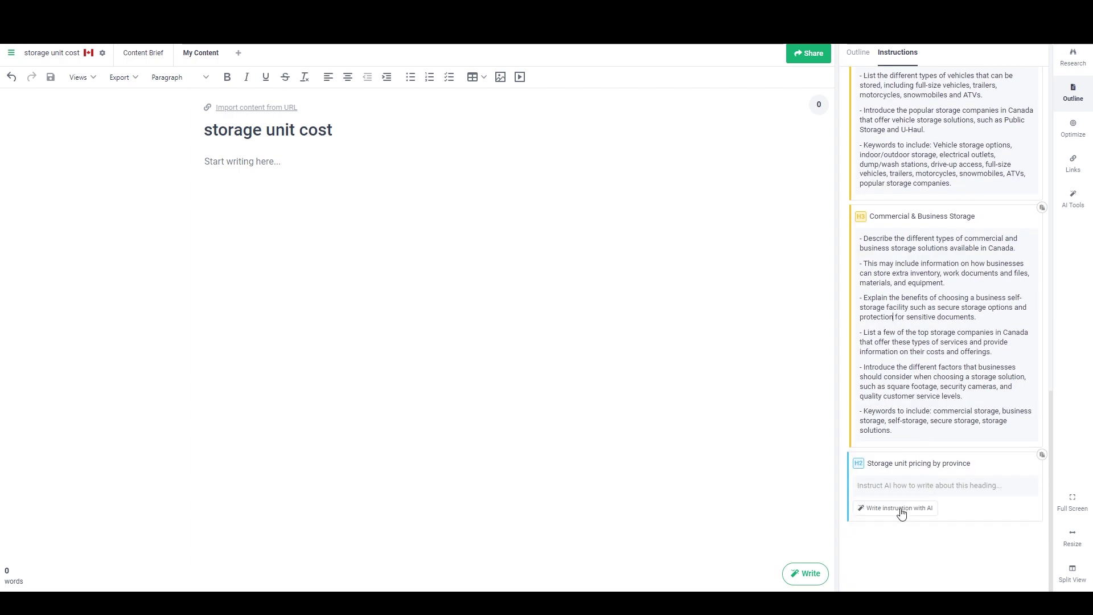
pyautogui.click(899, 513)
# Scroll through the generated heading instructions to review them.
pyautogui.moveTo(912, 402)
pyautogui.scroll(15, 926, 387)
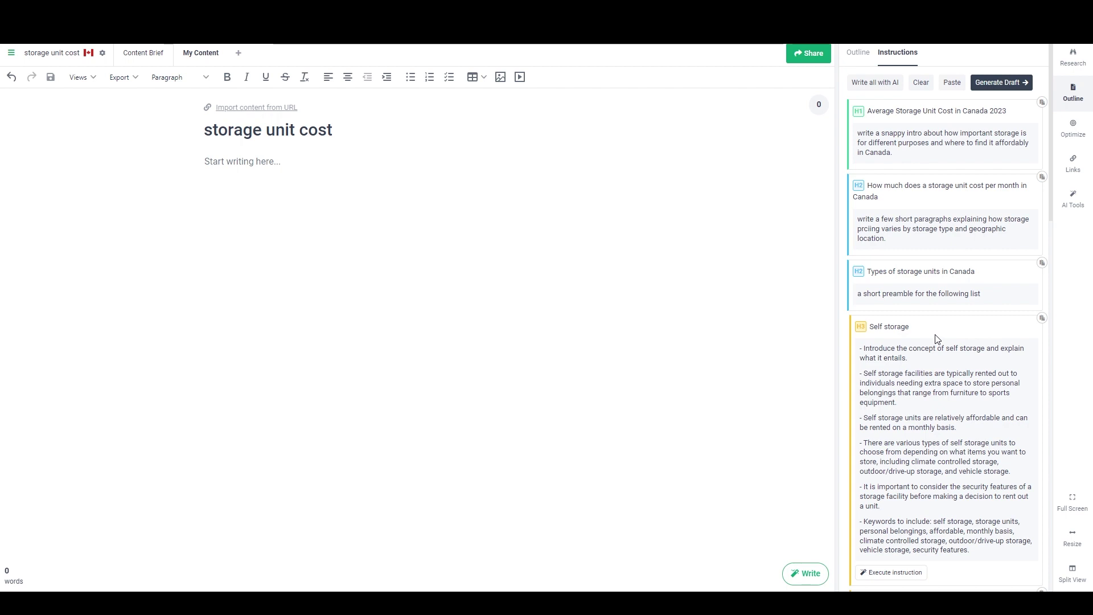
pyautogui.scroll(-2, 936, 339)
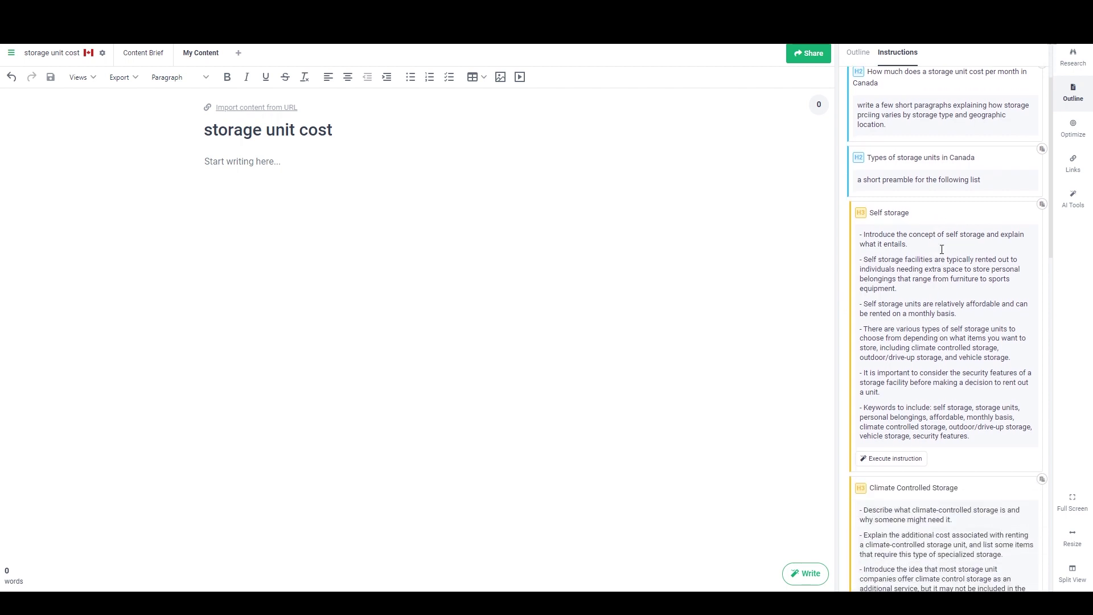
pyautogui.scroll(-20, 942, 251)
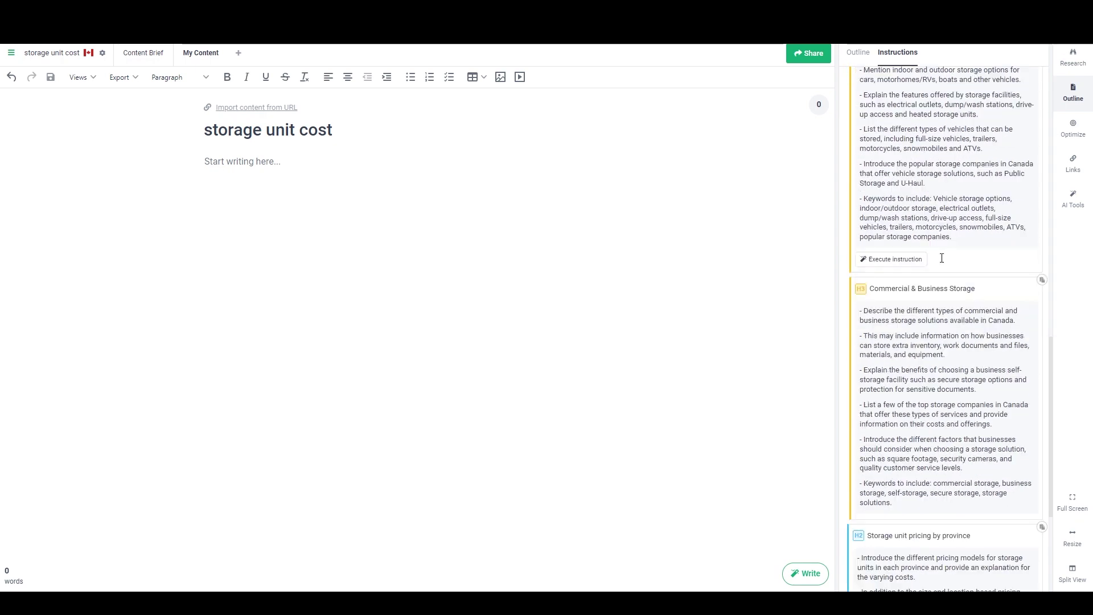
pyautogui.moveTo(936, 259)
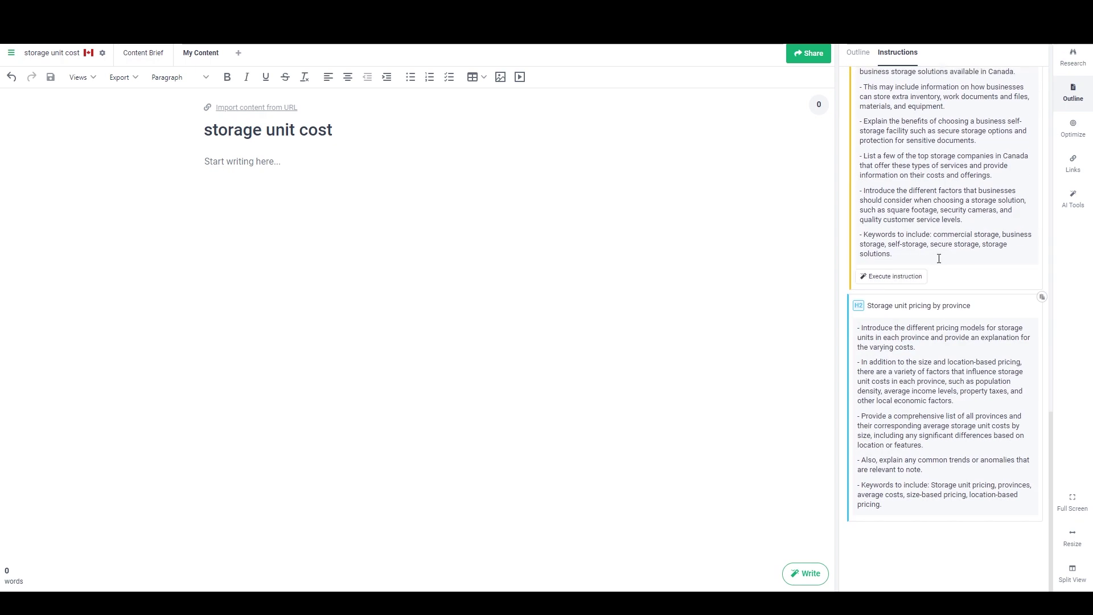
pyautogui.moveTo(920, 305)
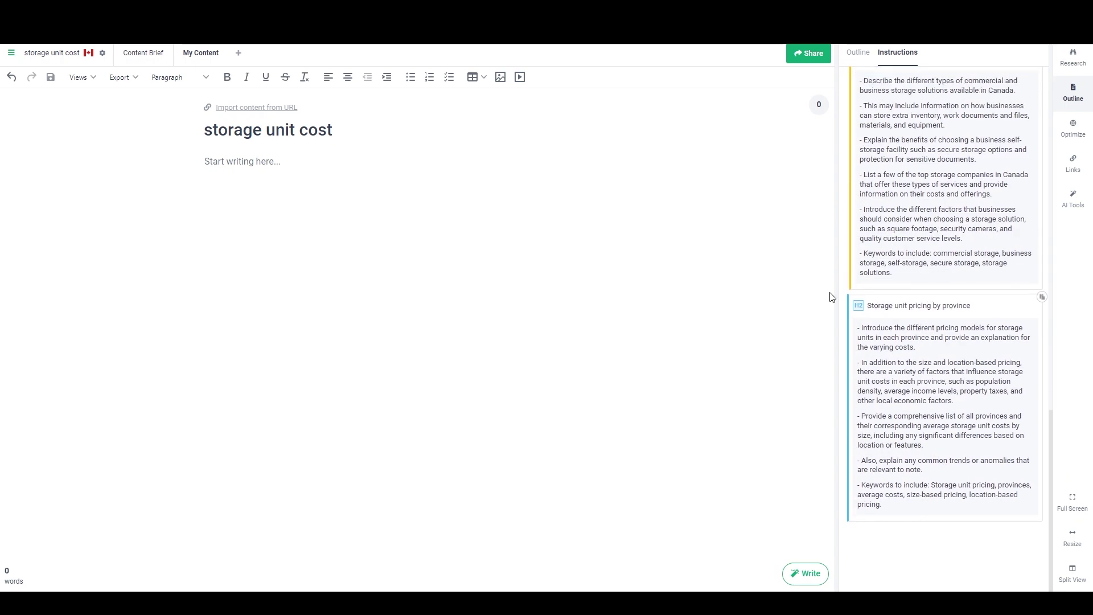
pyautogui.scroll(5, 908, 350)
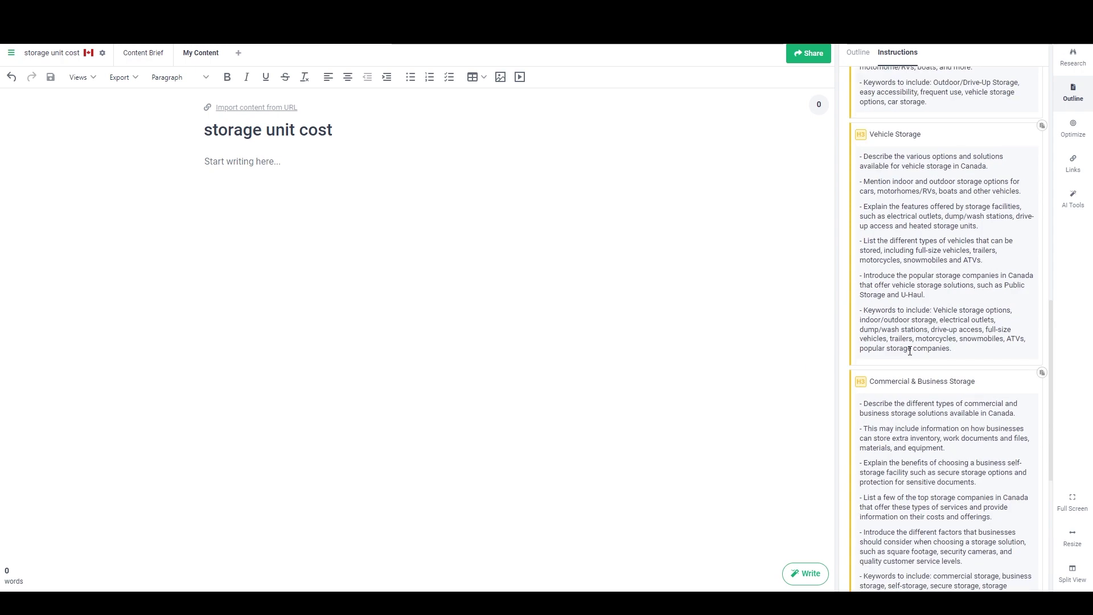
pyautogui.scroll(-5, 908, 350)
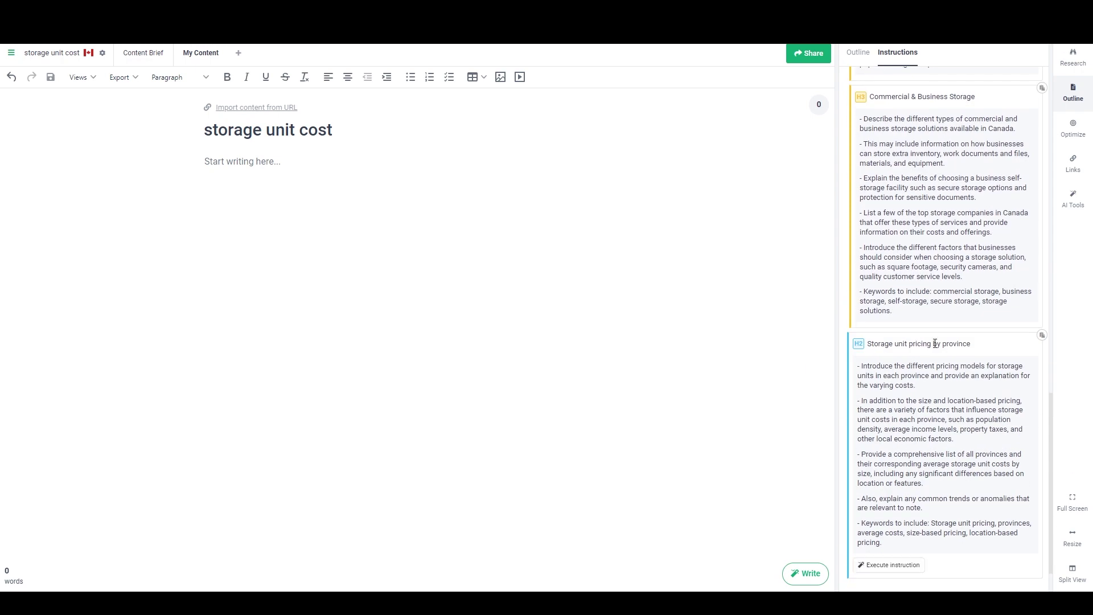
pyautogui.scroll(15, 916, 350)
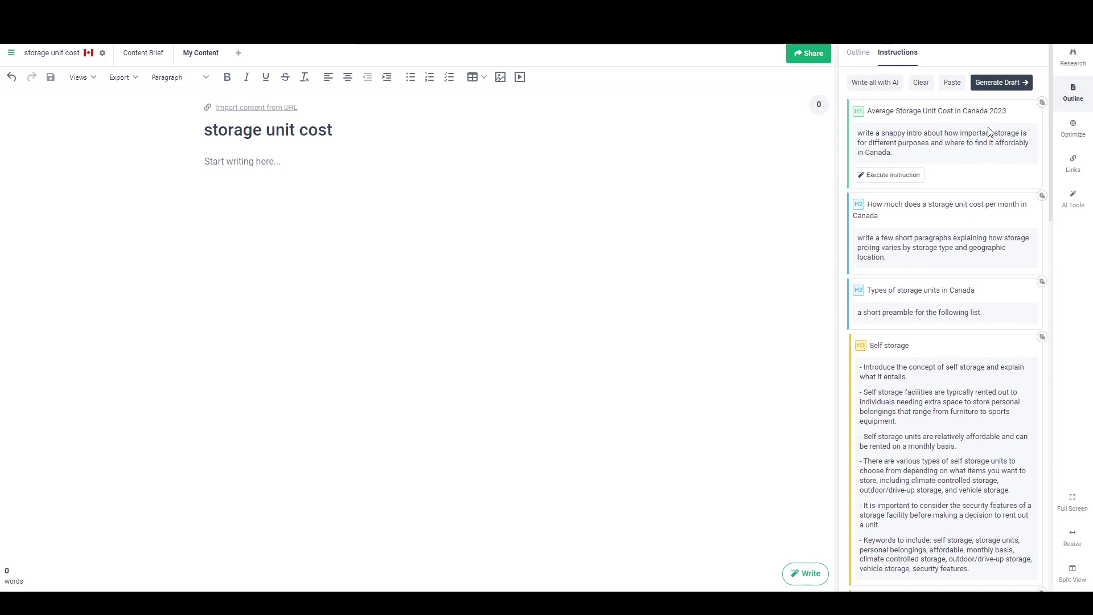
# Generate the draft from all heading instructions, filling every heading for about 2,658 words.
pyautogui.click(987, 84)
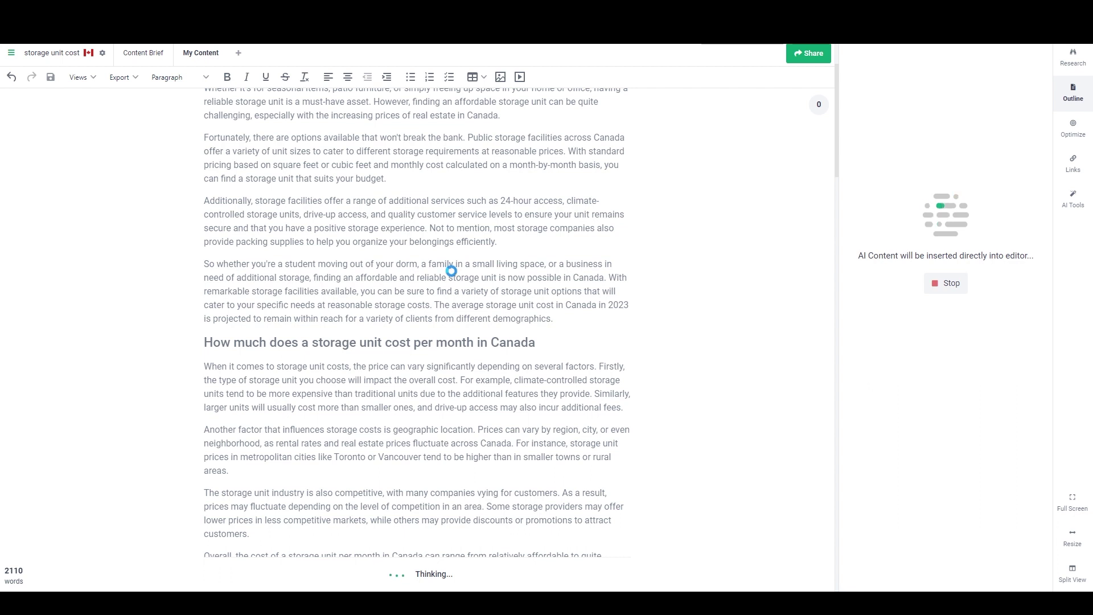
pyautogui.scroll(2, 451, 270)
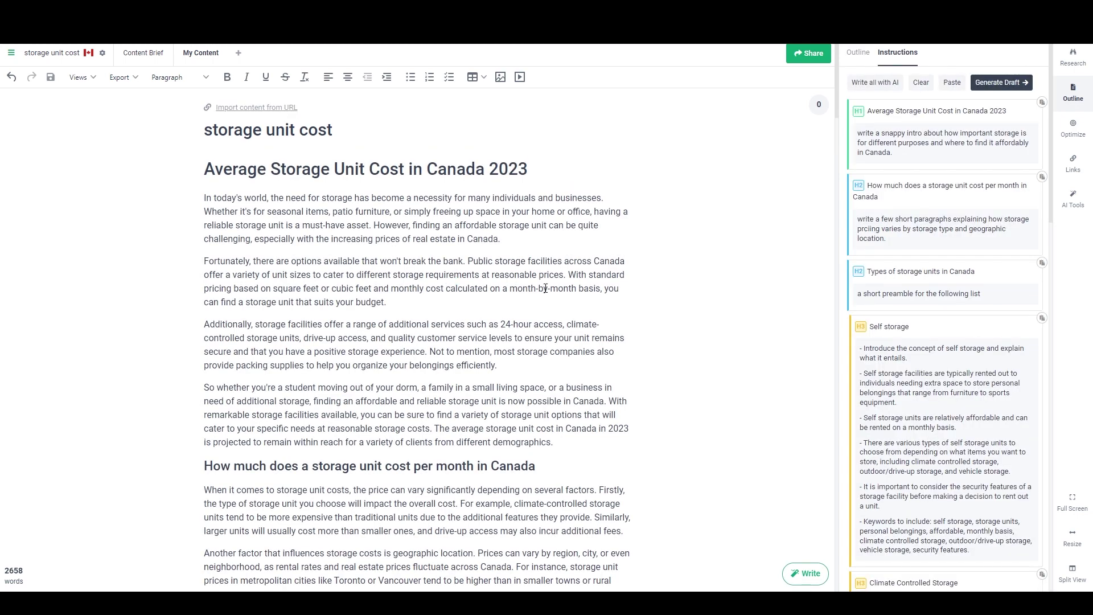
# Delete the duplicate heading line and replace the title 'storage unit cost' with 'Average Storage Unit Cost in Canada 2023'.
pyautogui.tripleClick(397, 169)
pyautogui.hotkey('ctrl', 'c')
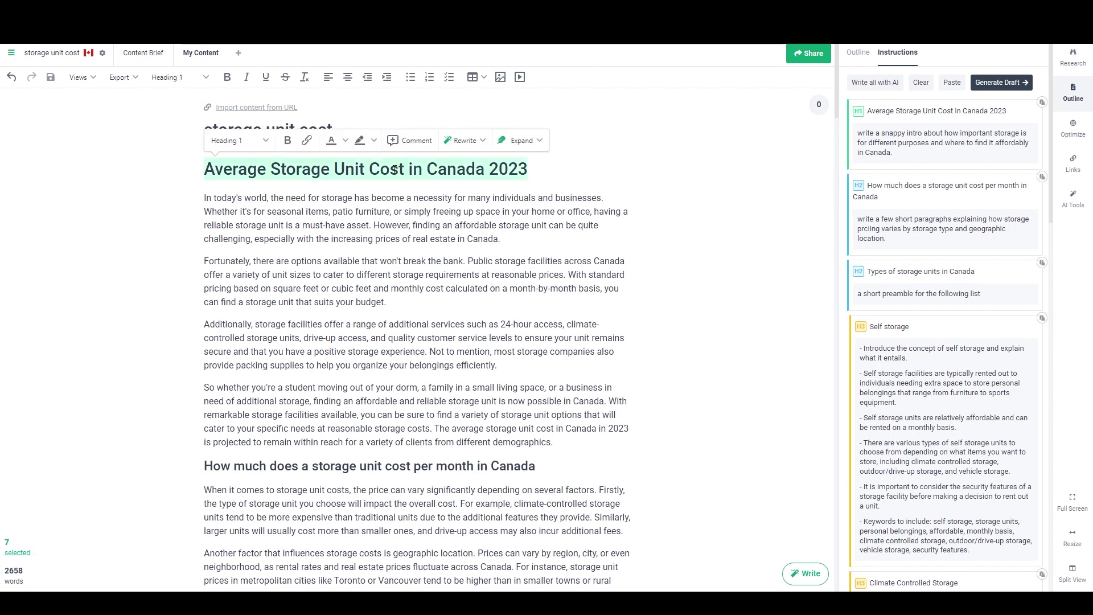
pyautogui.press('BackSpace')
pyautogui.press('Delete')
pyautogui.tripleClick(269, 134)
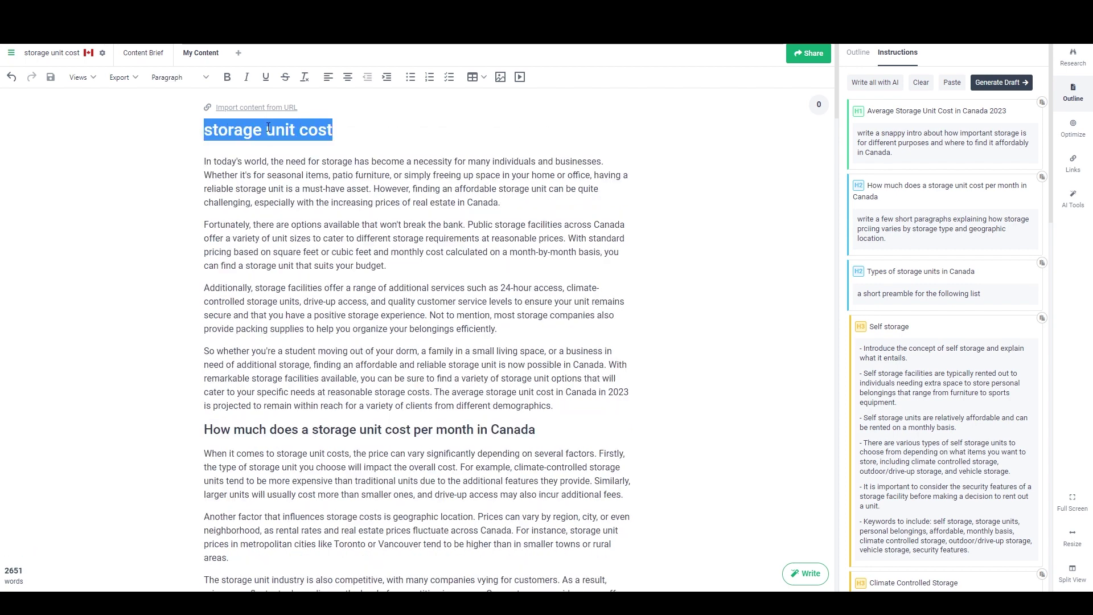
pyautogui.hotkey('ctrl', 'v')
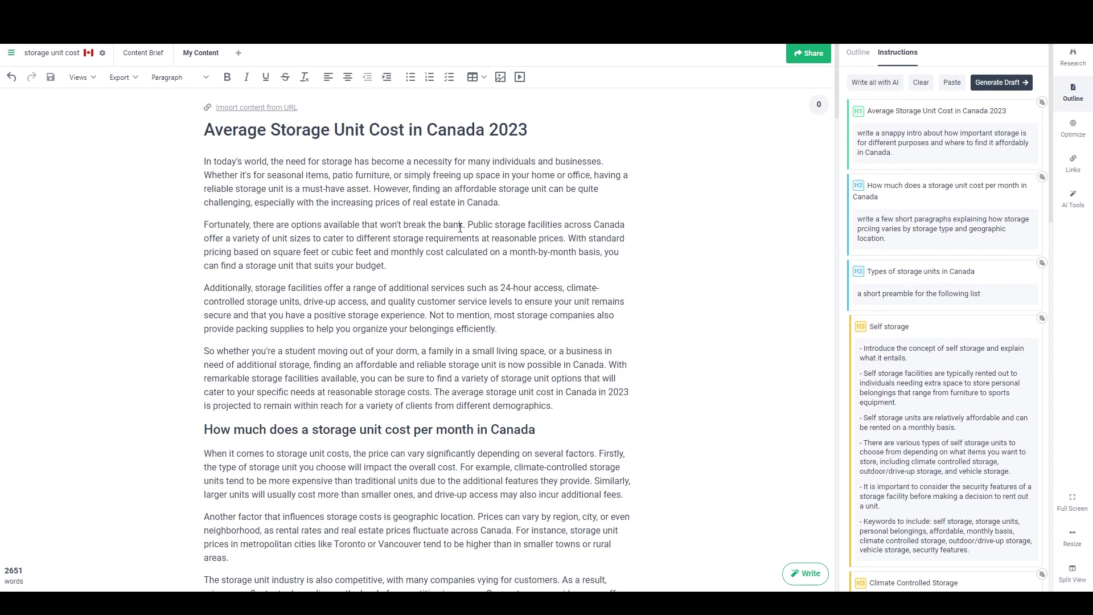
pyautogui.scroll(-5, 405, 302)
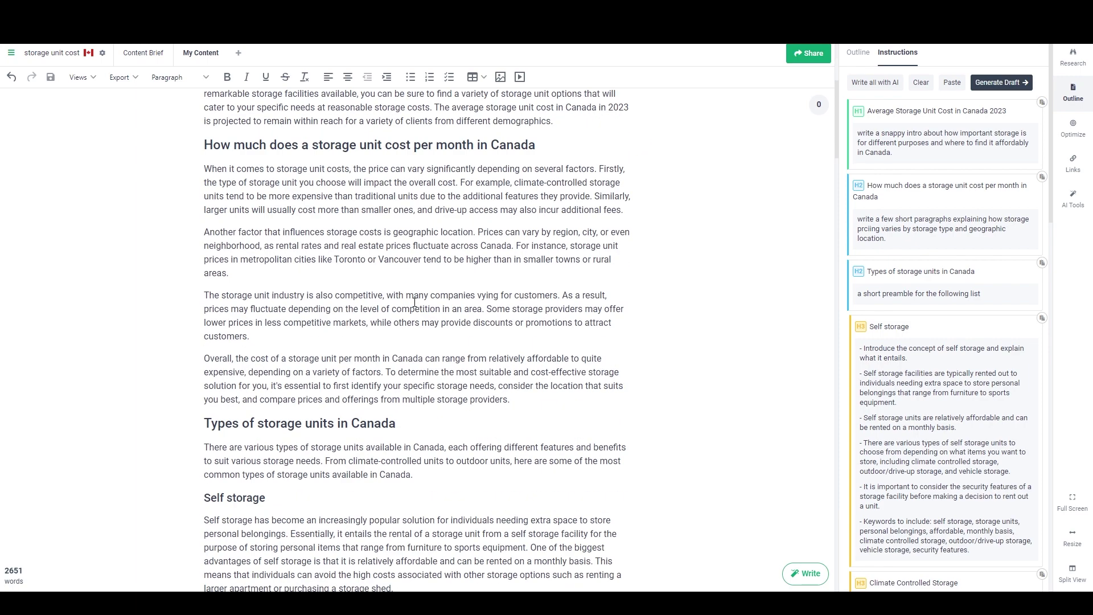
pyautogui.scroll(-9, 415, 302)
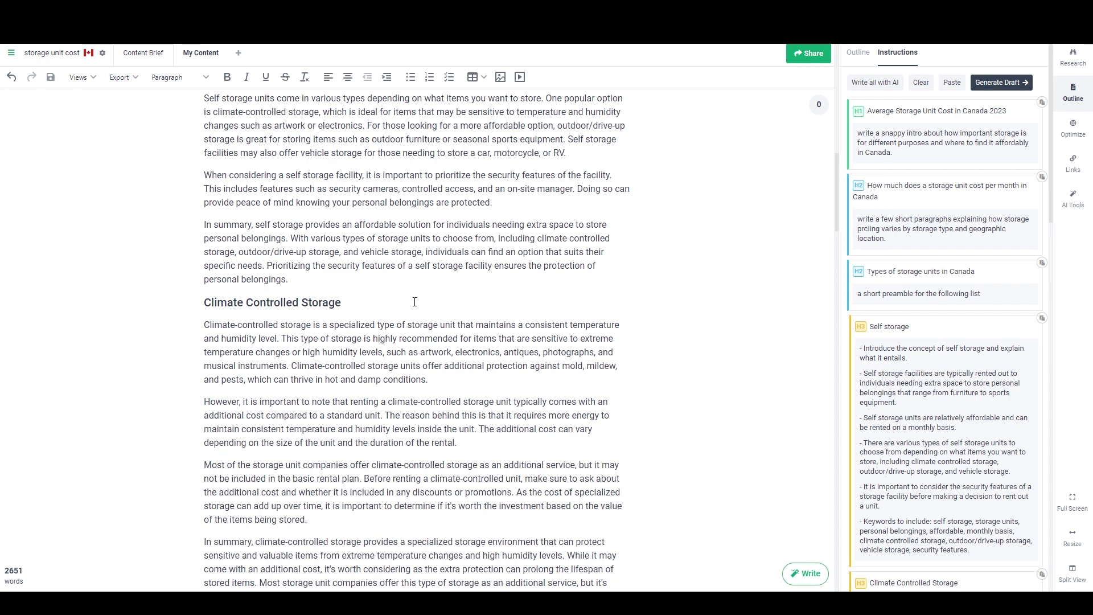
pyautogui.scroll(-5, 415, 303)
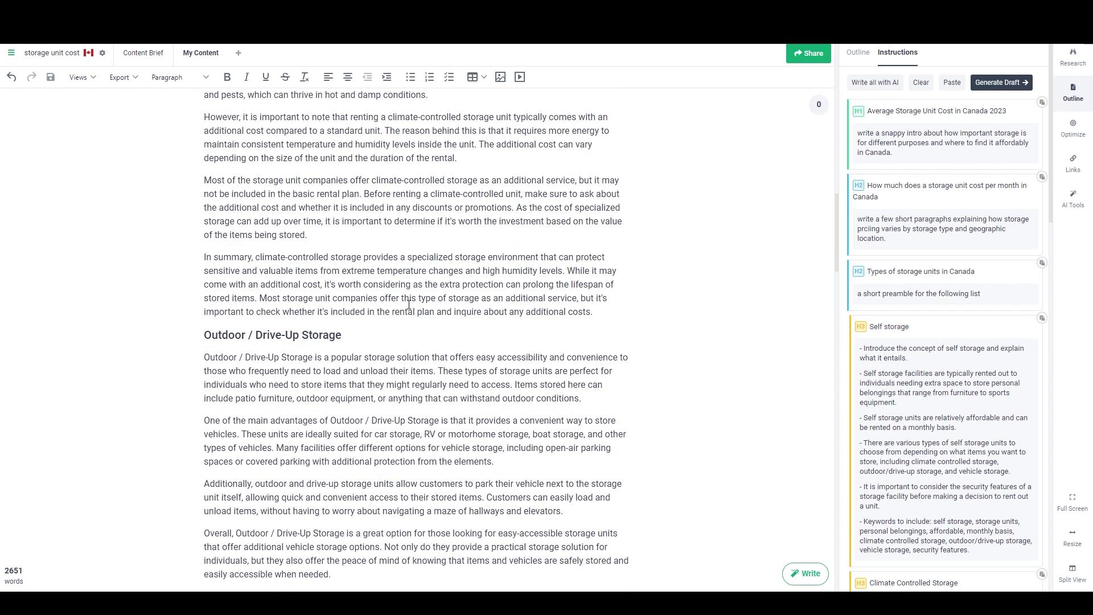
pyautogui.scroll(2, 437, 297)
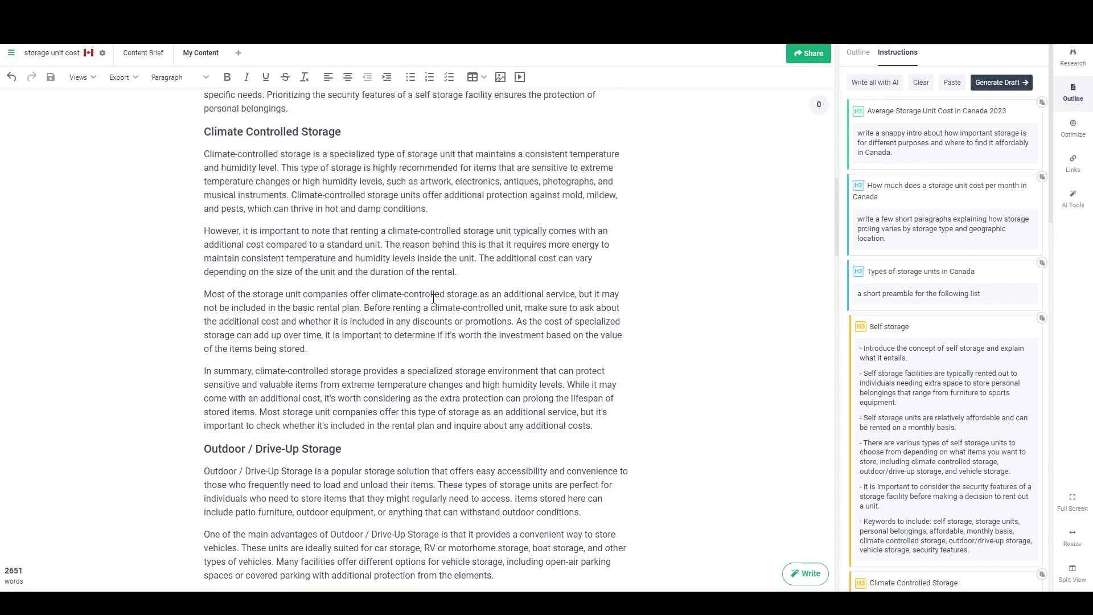
pyautogui.scroll(20, 434, 299)
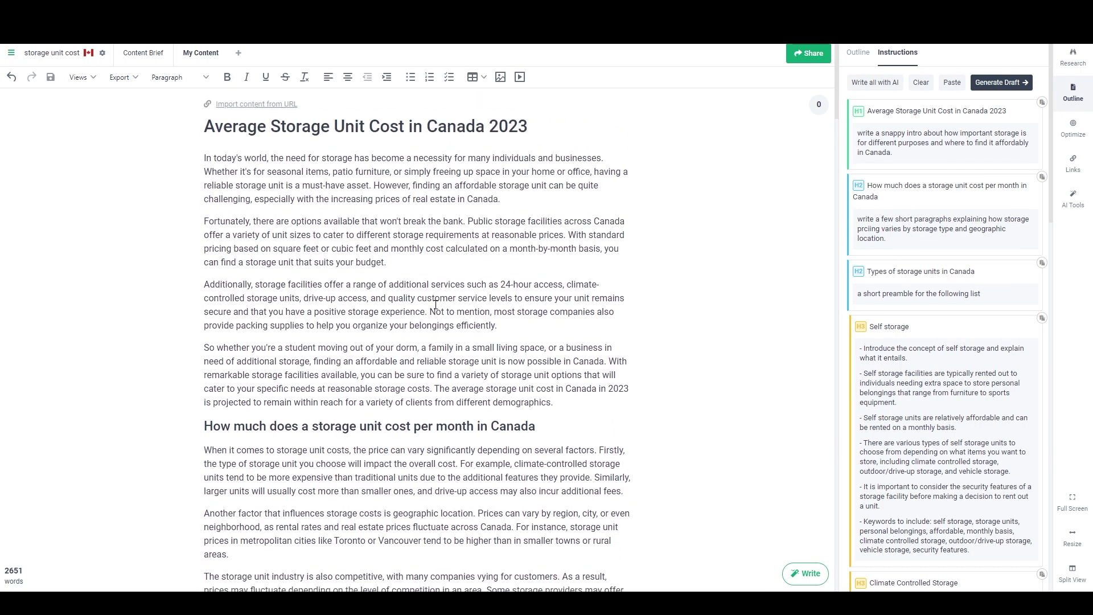
pyautogui.scroll(-7, 436, 299)
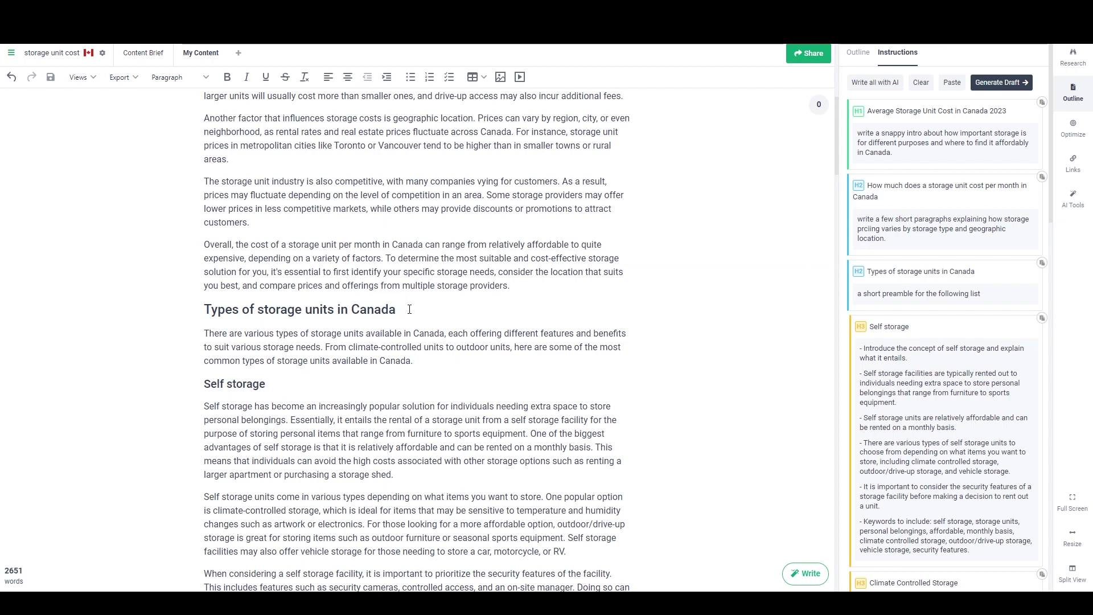
pyautogui.click(918, 295)
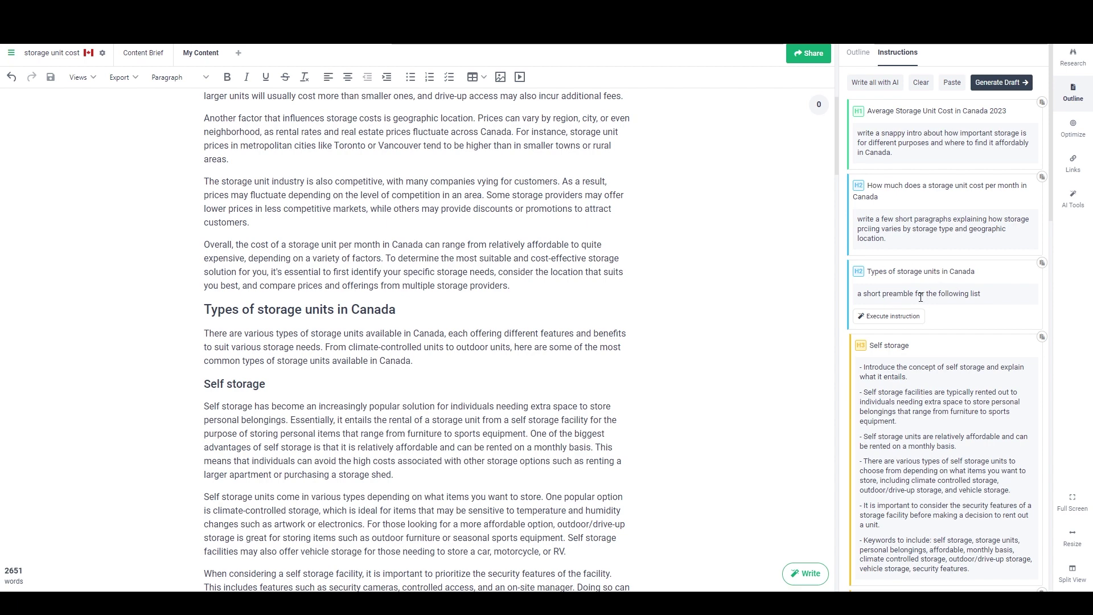
pyautogui.click(309, 356)
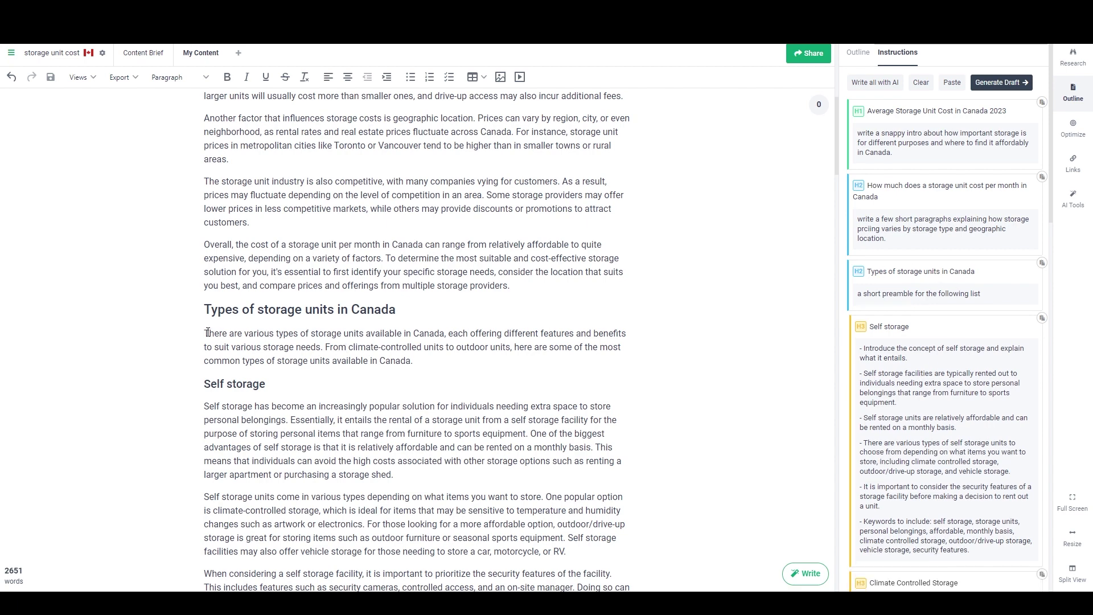
pyautogui.scroll(7, 342, 287)
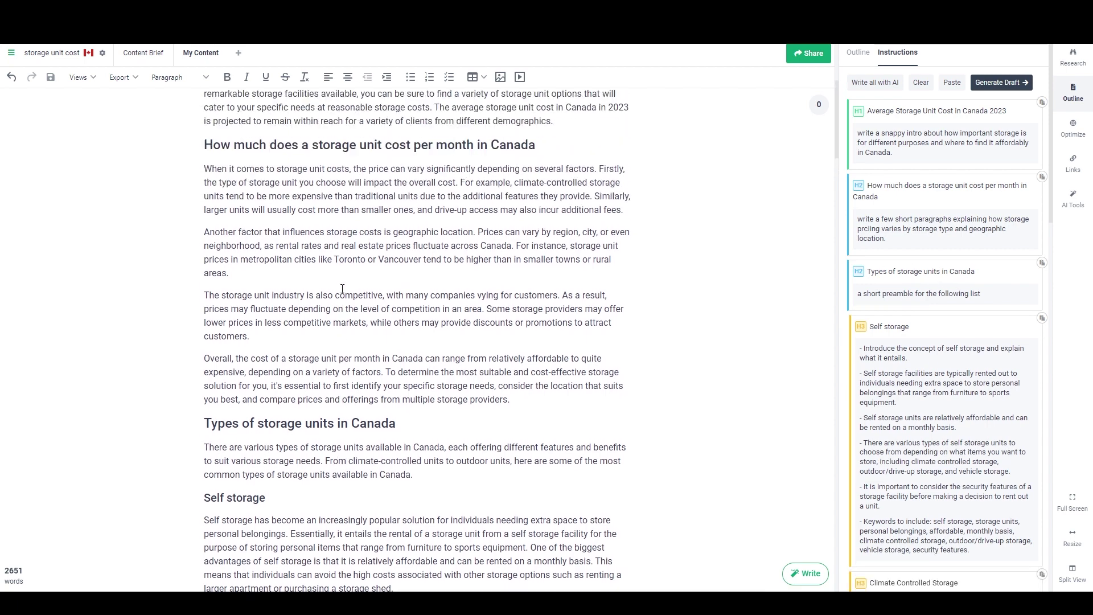
pyautogui.click(913, 229)
pyautogui.click(623, 253)
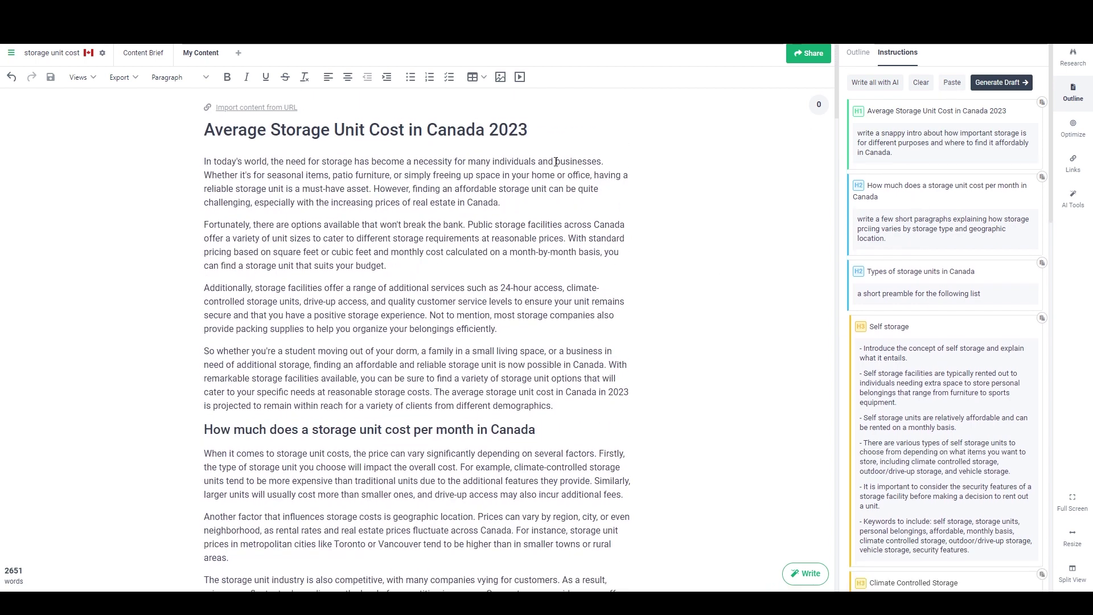
pyautogui.scroll(-3, 256, 315)
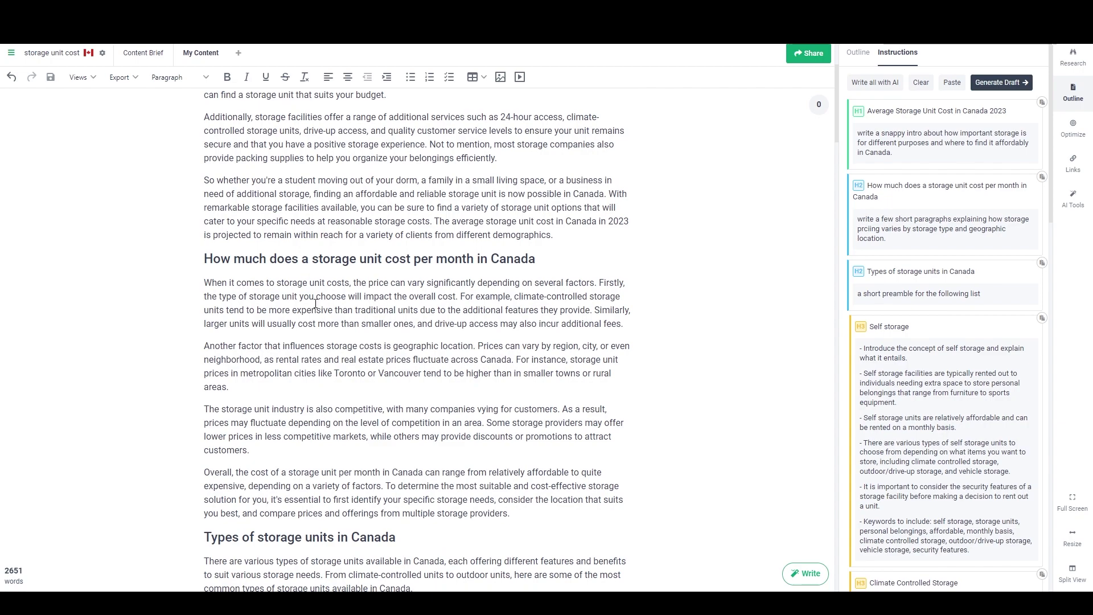
pyautogui.scroll(-5, 364, 362)
pyautogui.scroll(-6, 364, 362)
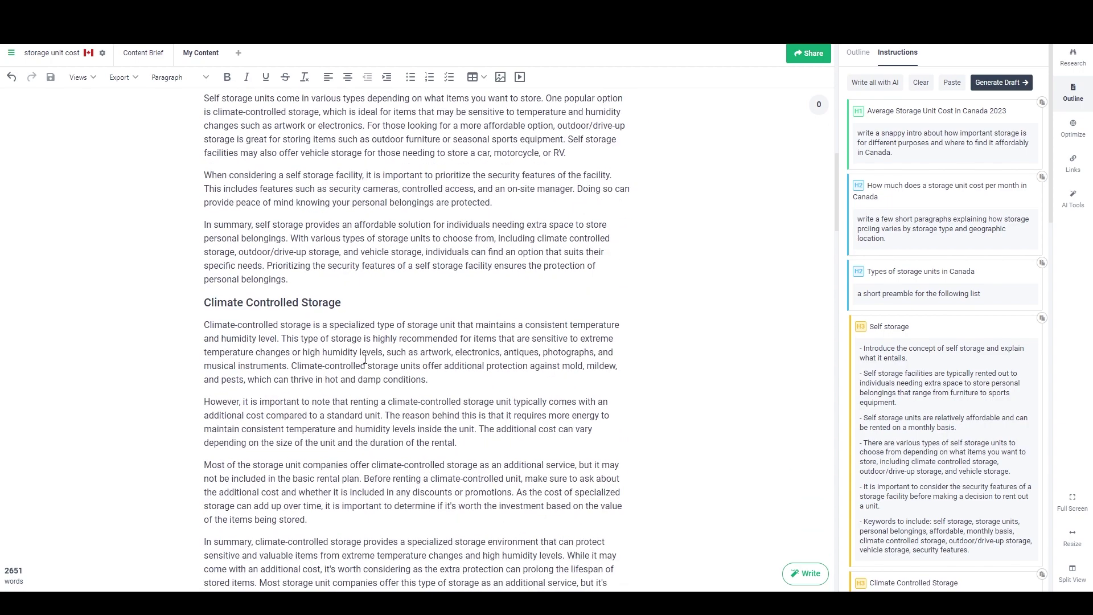
pyautogui.scroll(4, 304, 192)
pyautogui.scroll(-3, 304, 192)
pyautogui.scroll(-3, 928, 228)
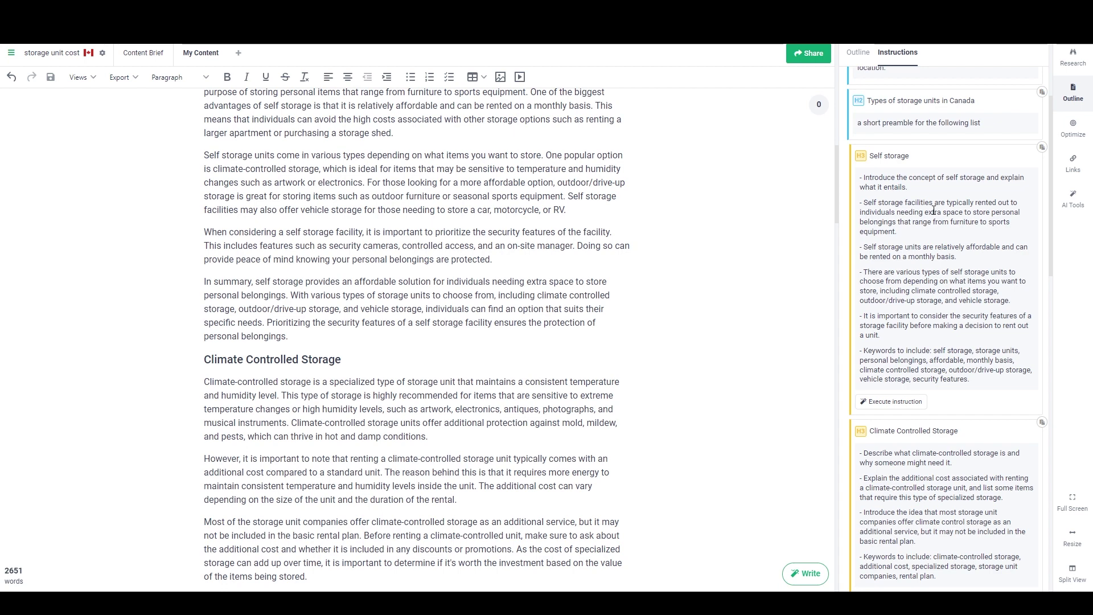
pyautogui.scroll(-1, 933, 211)
pyautogui.scroll(1, 523, 233)
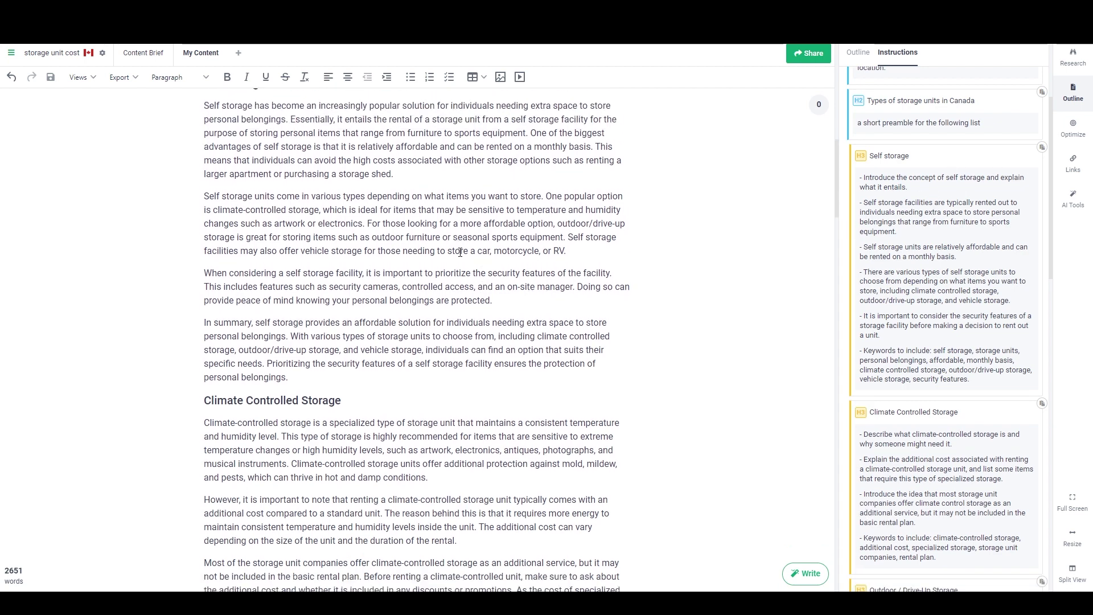
pyautogui.scroll(-4, 460, 252)
pyautogui.moveTo(906, 232)
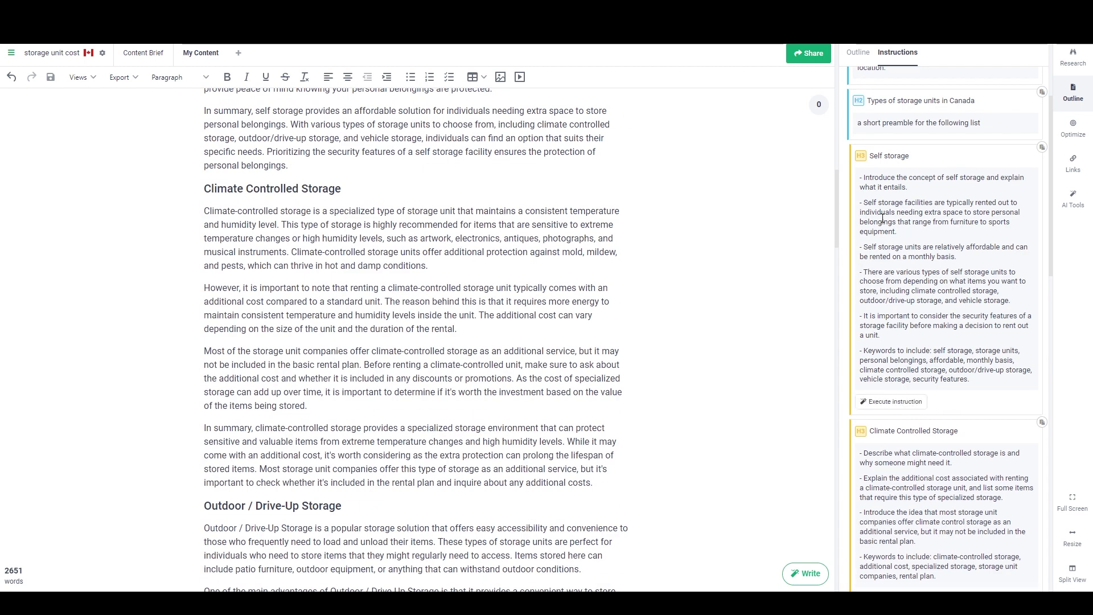
pyautogui.scroll(-3, 491, 274)
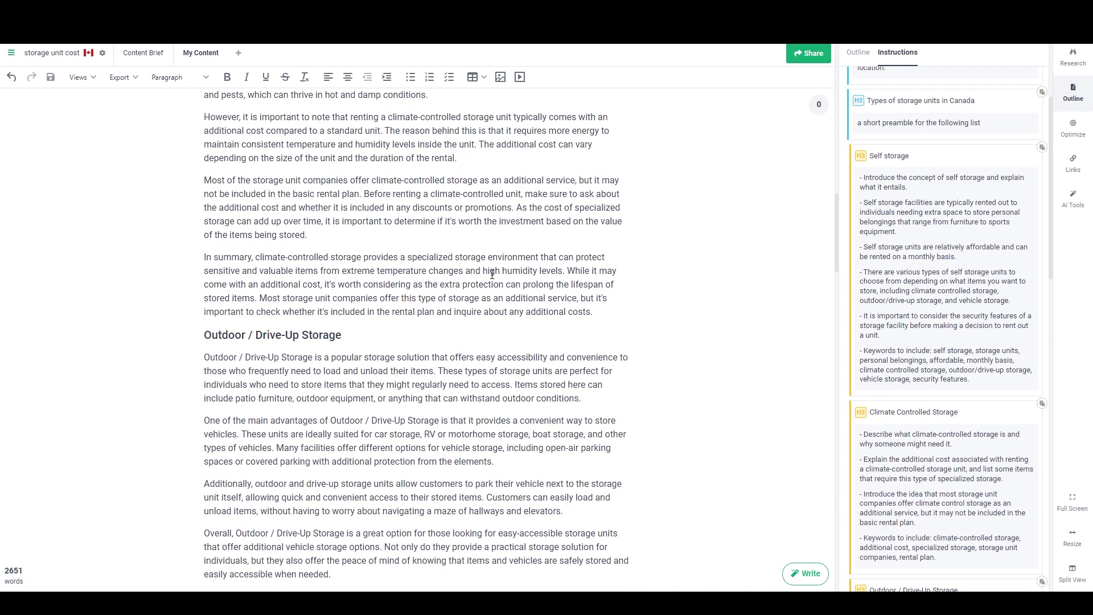
pyautogui.scroll(-5, 492, 274)
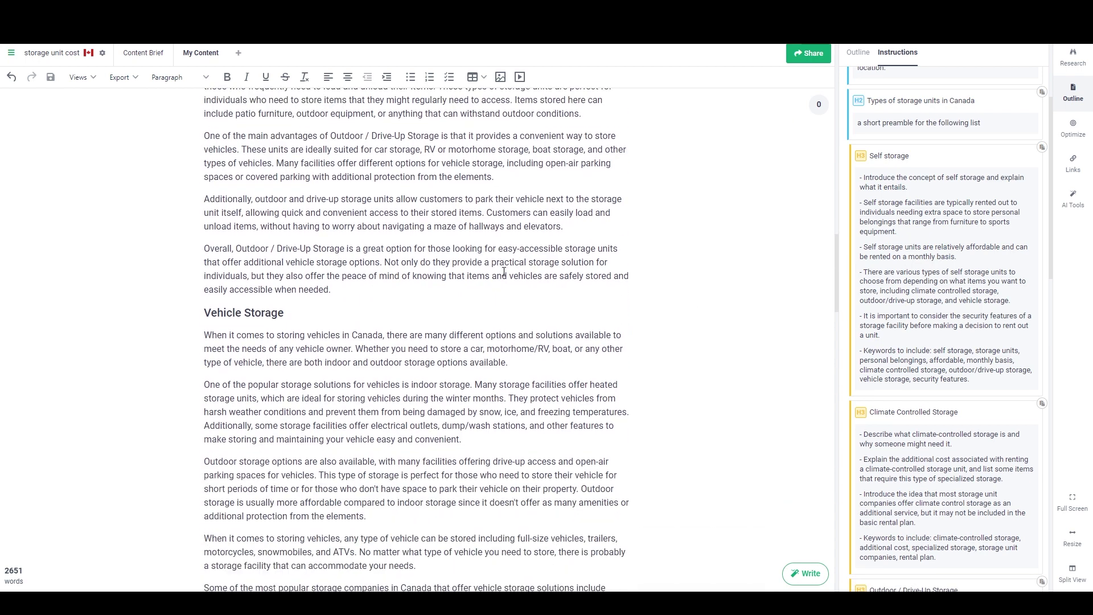
pyautogui.moveTo(941, 336)
pyautogui.scroll(-15, 633, 329)
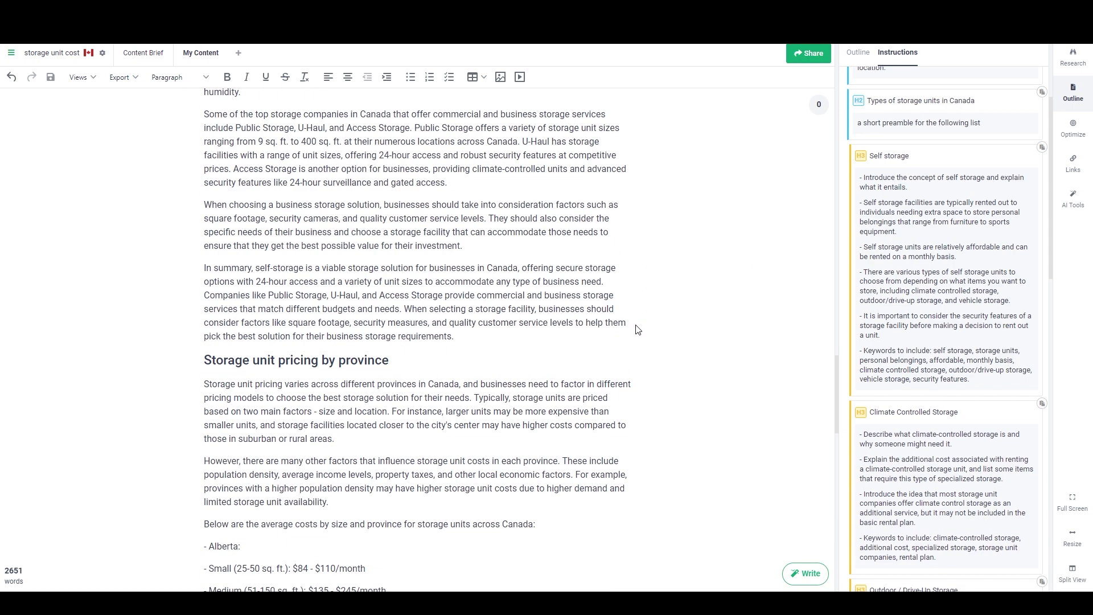
pyautogui.scroll(-5, 638, 330)
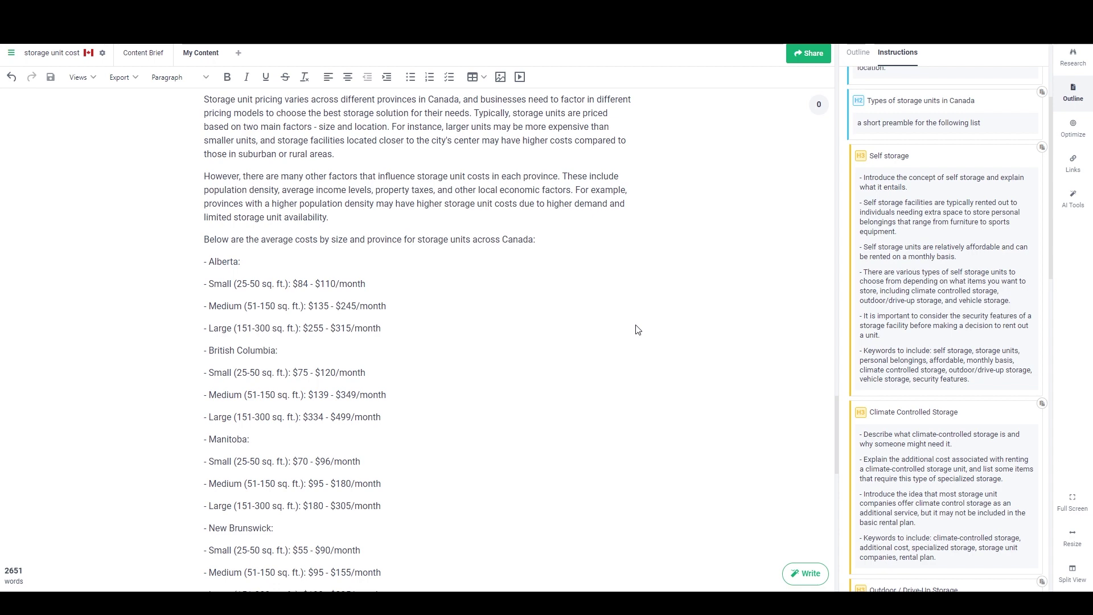
pyautogui.scroll(-5, 637, 330)
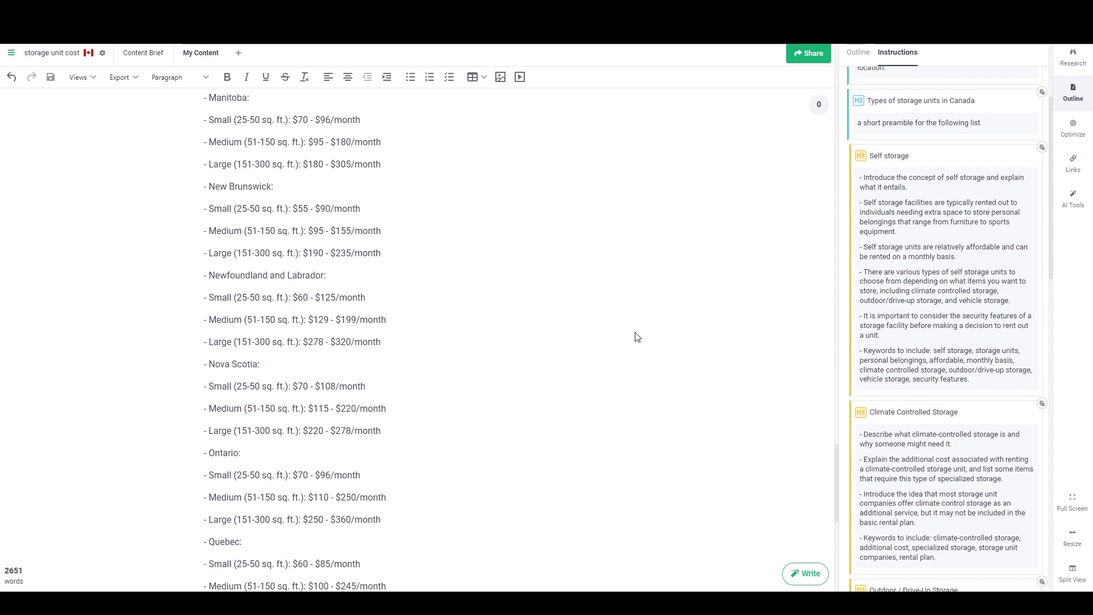
pyautogui.scroll(6, 637, 337)
pyautogui.scroll(-13, 637, 337)
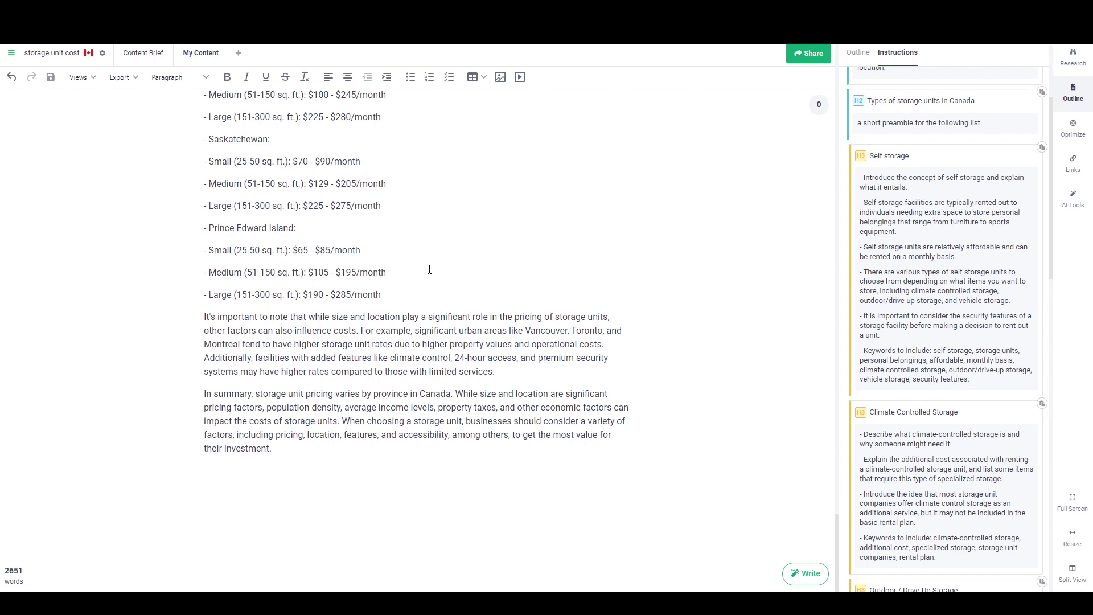
pyautogui.scroll(13, 443, 263)
pyautogui.scroll(6, 443, 263)
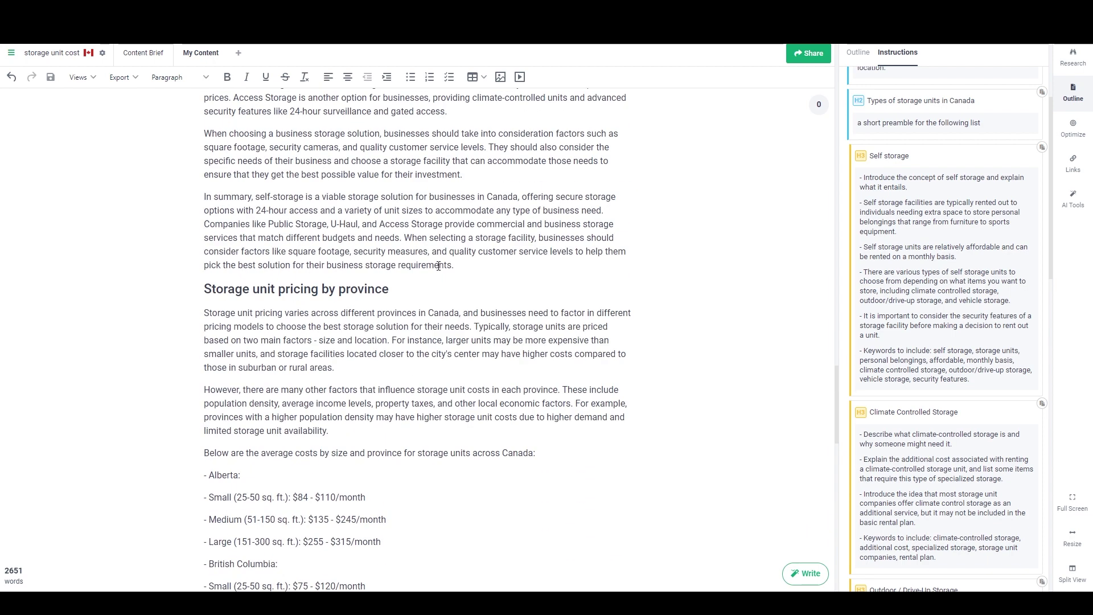
pyautogui.moveTo(895, 341)
pyautogui.scroll(-10, 894, 341)
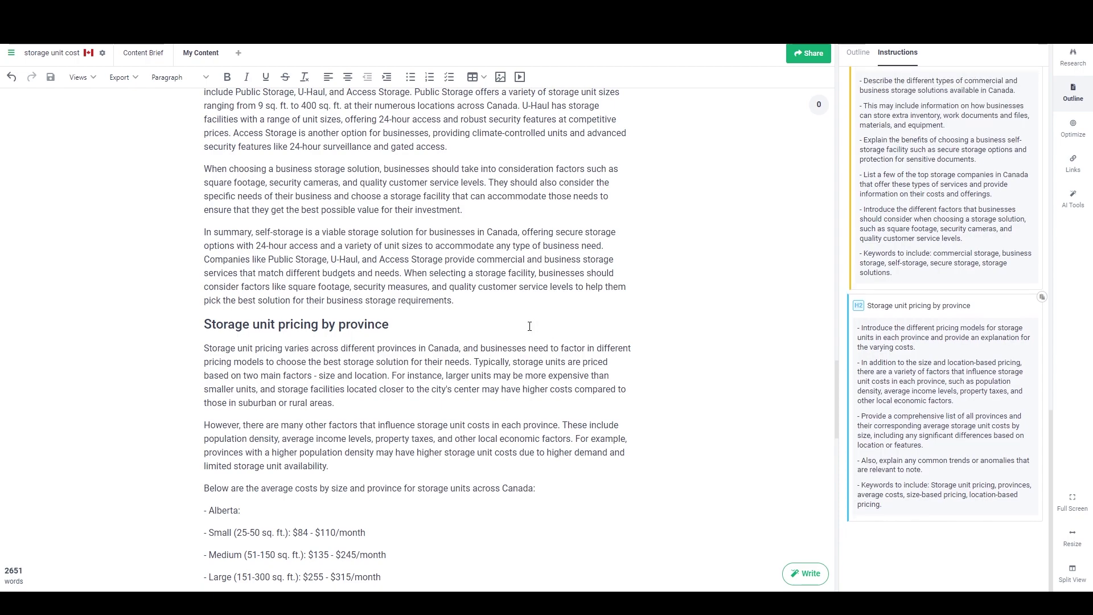
pyautogui.scroll(20, 529, 326)
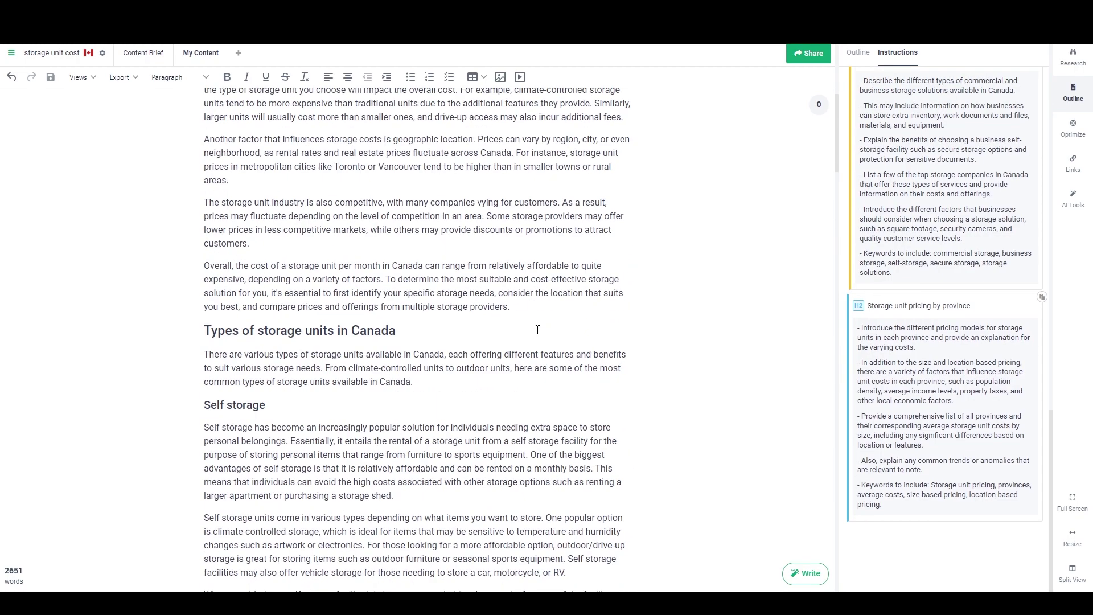
pyautogui.scroll(7, 538, 330)
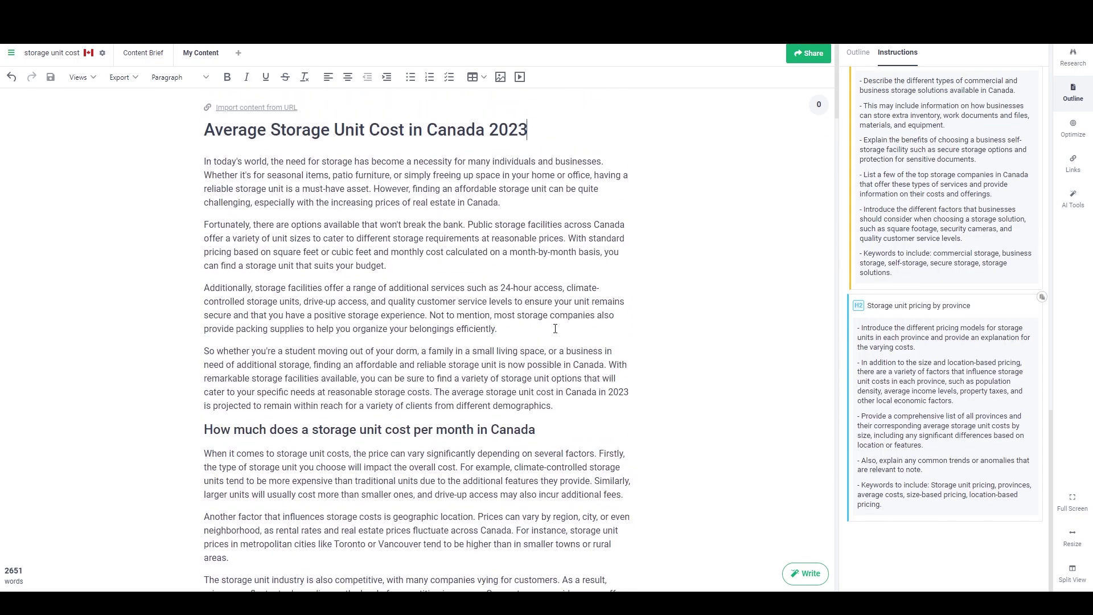